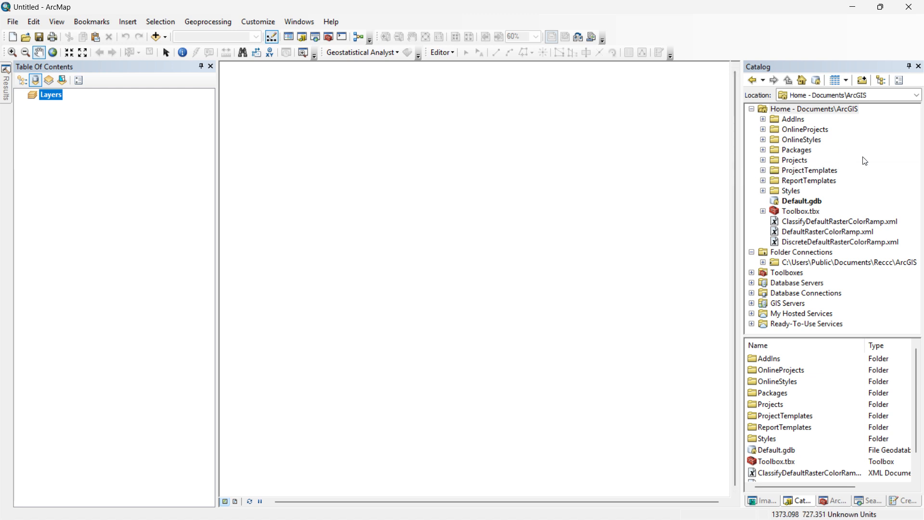
# - Reduce the Catalog display to its contents list only and hide the Tools toolbar
pyautogui.click(881, 81)
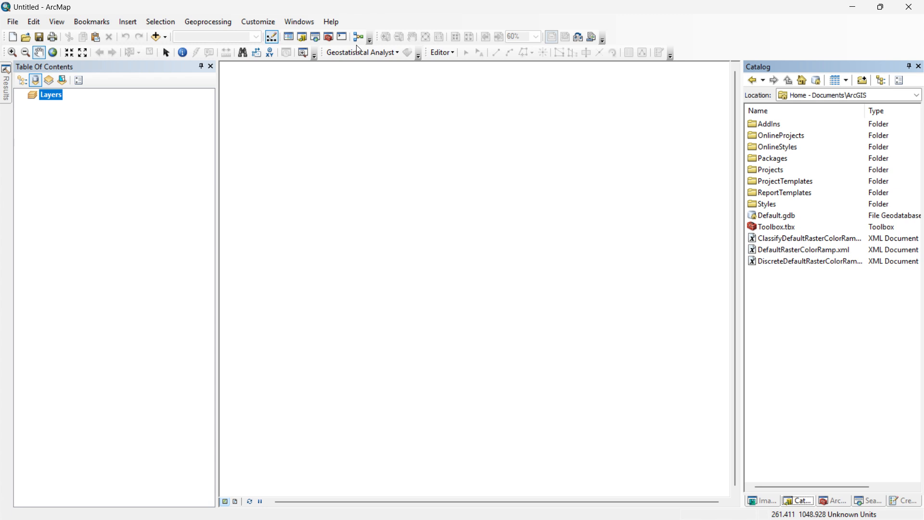
pyautogui.click(255, 24)
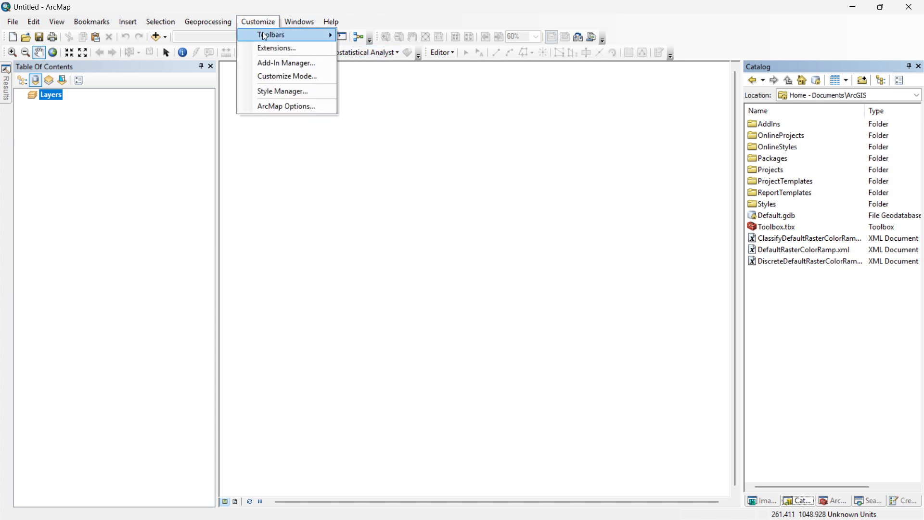
pyautogui.moveTo(264, 35)
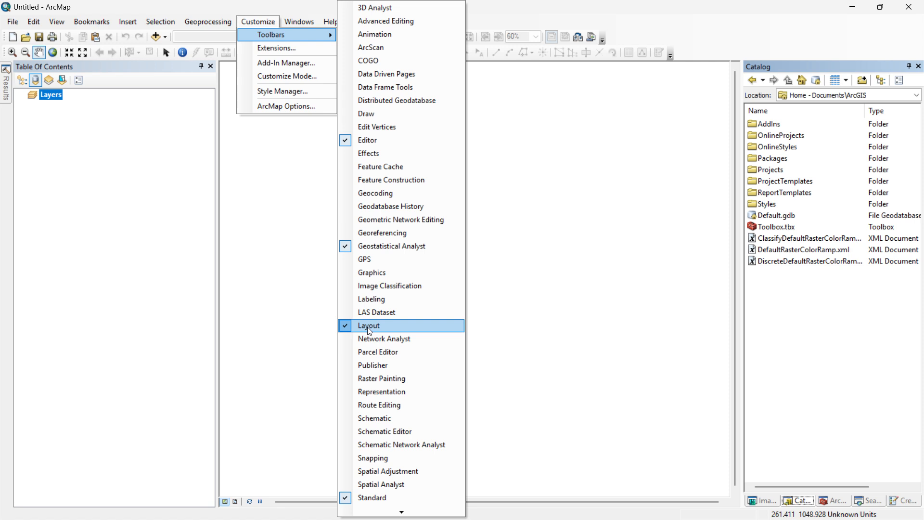
pyautogui.moveTo(401, 512)
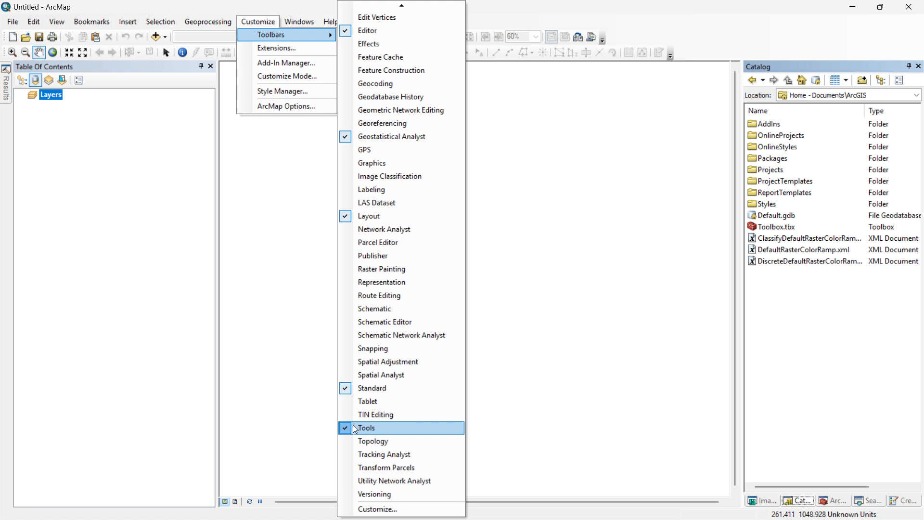
pyautogui.click(353, 427)
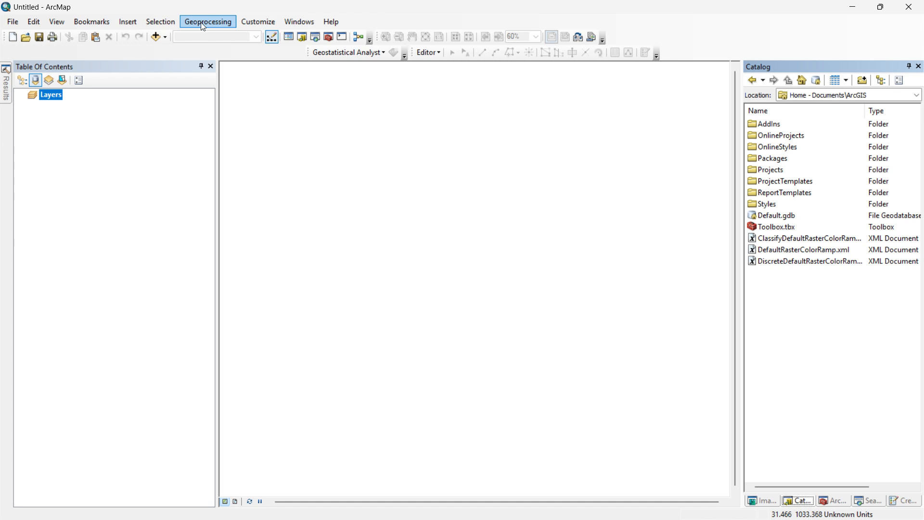
# - Show the Tools toolbar again
pyautogui.click(248, 22)
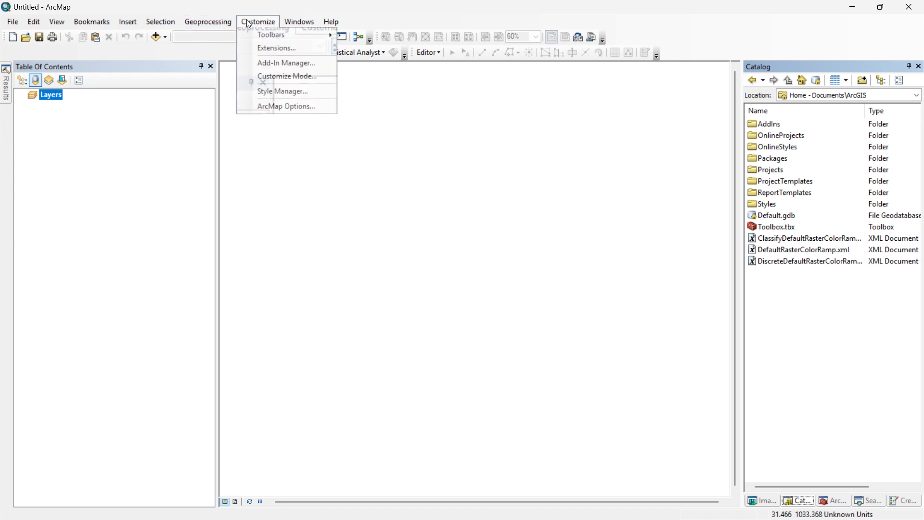
pyautogui.click(282, 36)
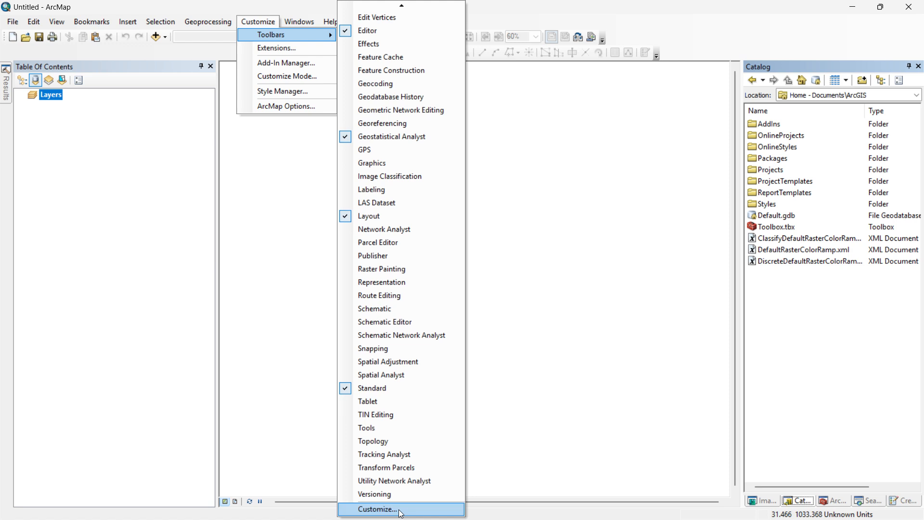
pyautogui.click(376, 427)
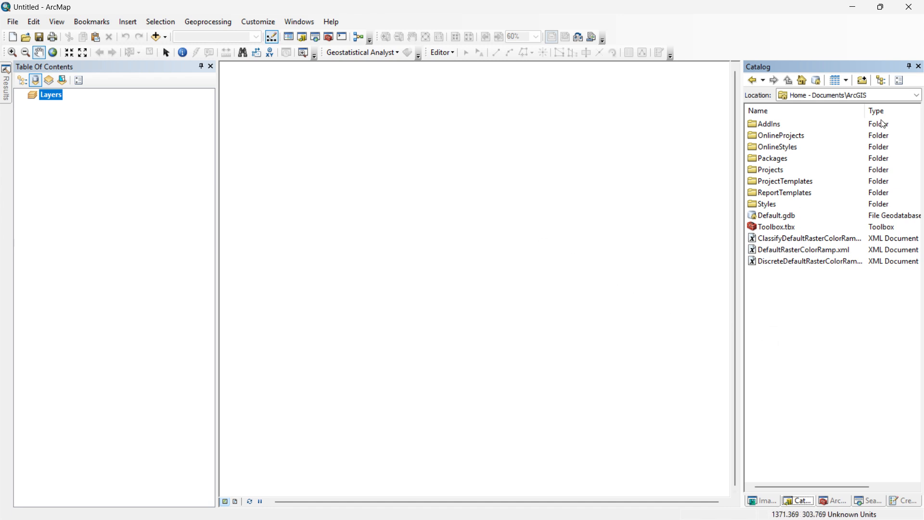
# - Show the Catalog's folder tree together with its contents list and start connecting to a new folder
pyautogui.click(881, 81)
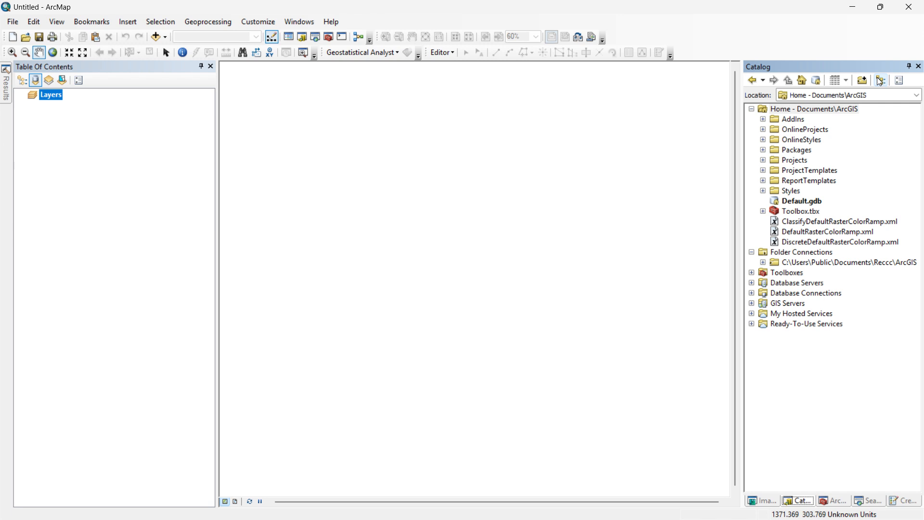
pyautogui.click(881, 81)
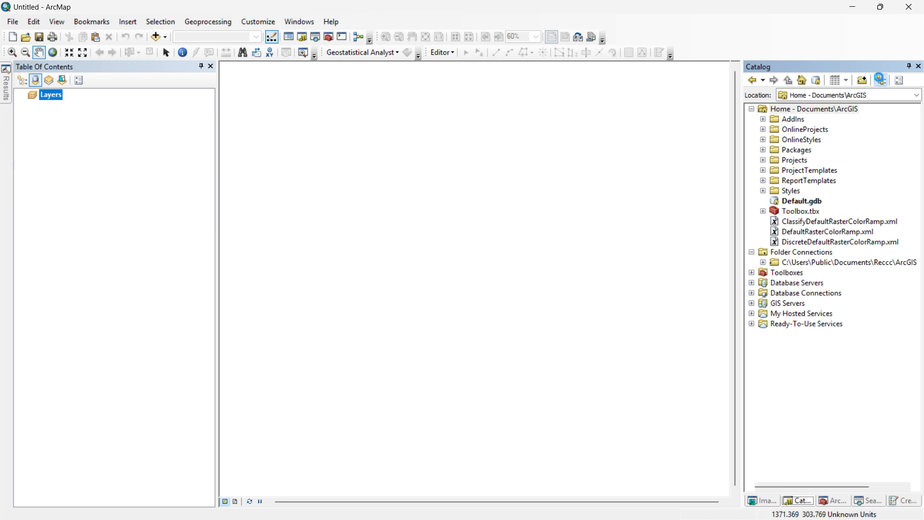
pyautogui.click(863, 79)
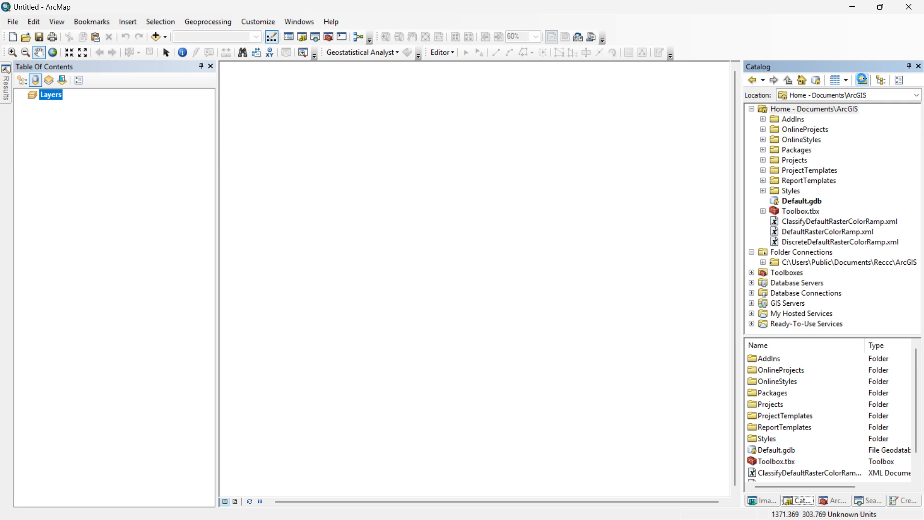
# - Browse the local drive and user folders for the connection and pick Screen Recordings under Videos
pyautogui.moveTo(470, 176); pyautogui.dragTo(423, 51)
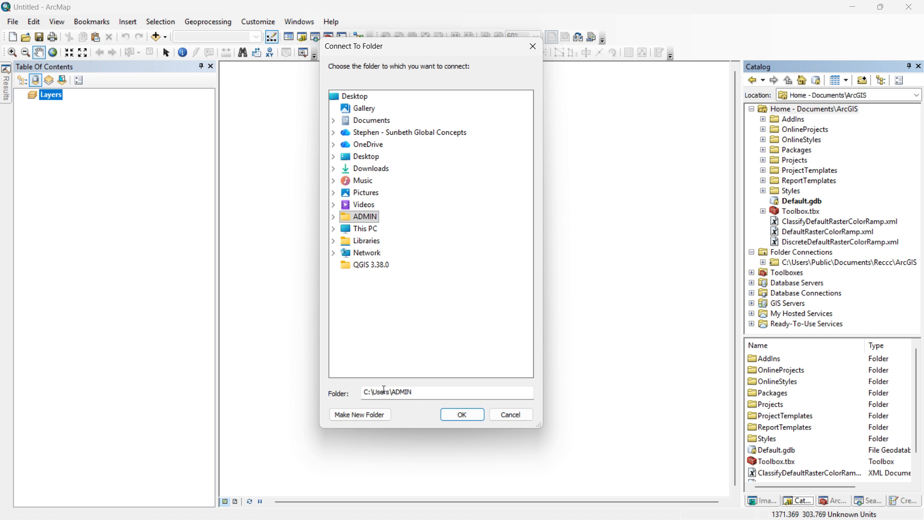
pyautogui.click(430, 390)
pyautogui.click(335, 228)
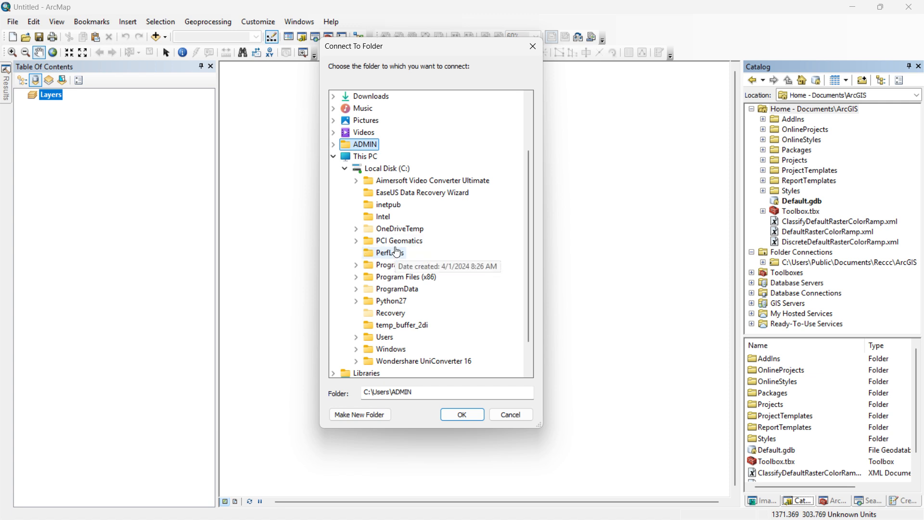
pyautogui.click(397, 252)
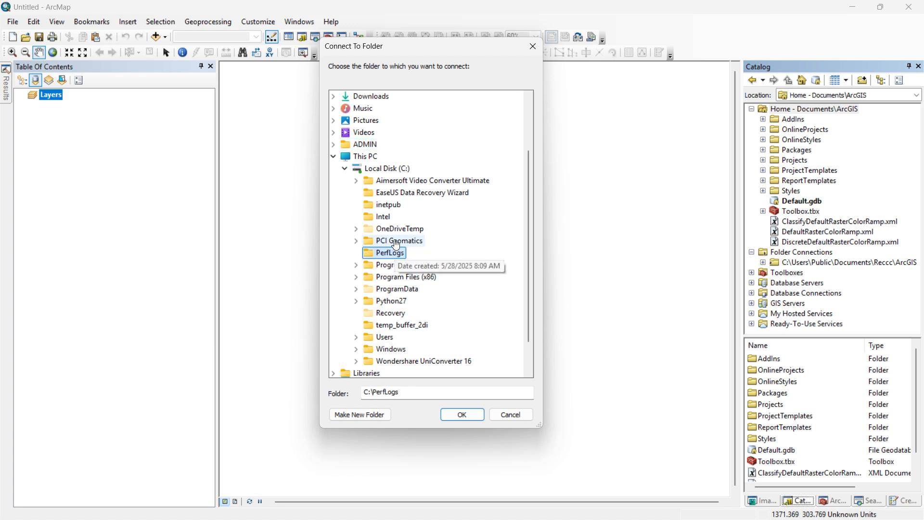
pyautogui.doubleClick(398, 240)
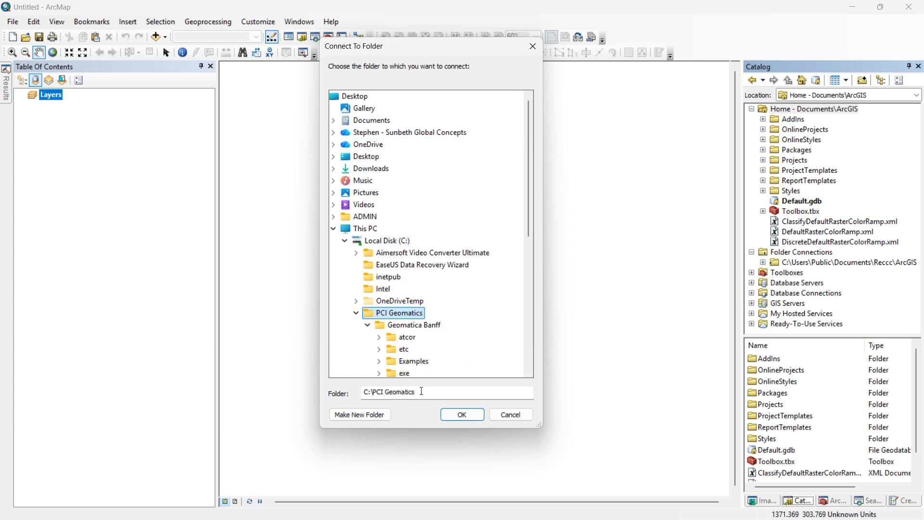
pyautogui.doubleClick(368, 204)
pyautogui.click(376, 228)
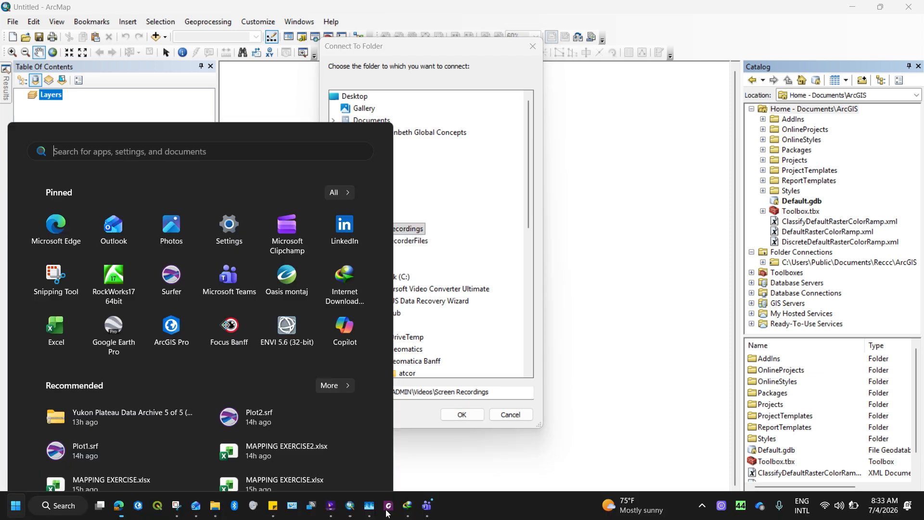
# - Switch to File Explorer, open the frequently used project folder inside GIS_Pro in a new tab, and copy its full path
pyautogui.press('super')
pyautogui.moveTo(389, 505)
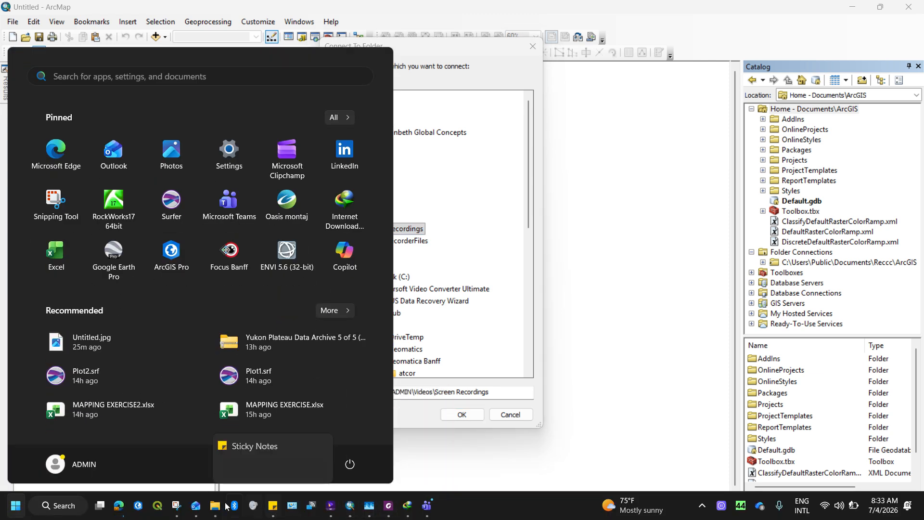
pyautogui.moveTo(215, 511)
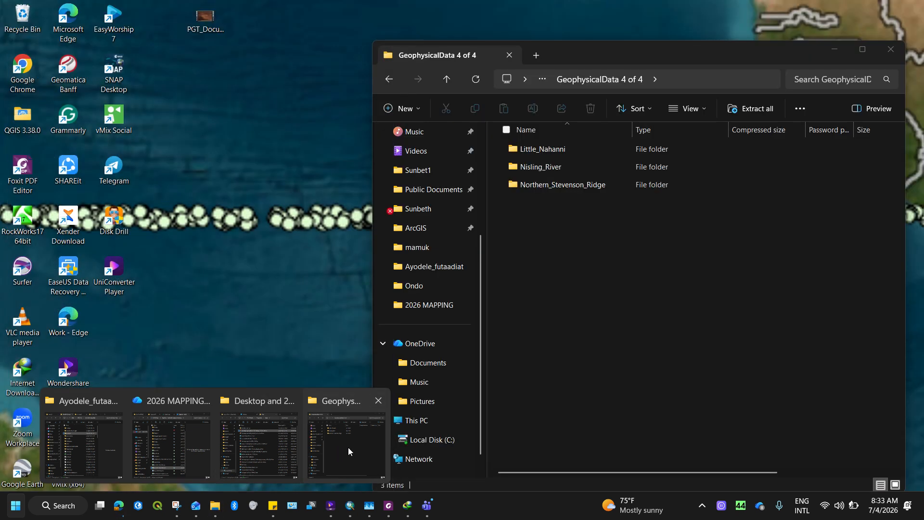
pyautogui.click(348, 447)
pyautogui.click(538, 57)
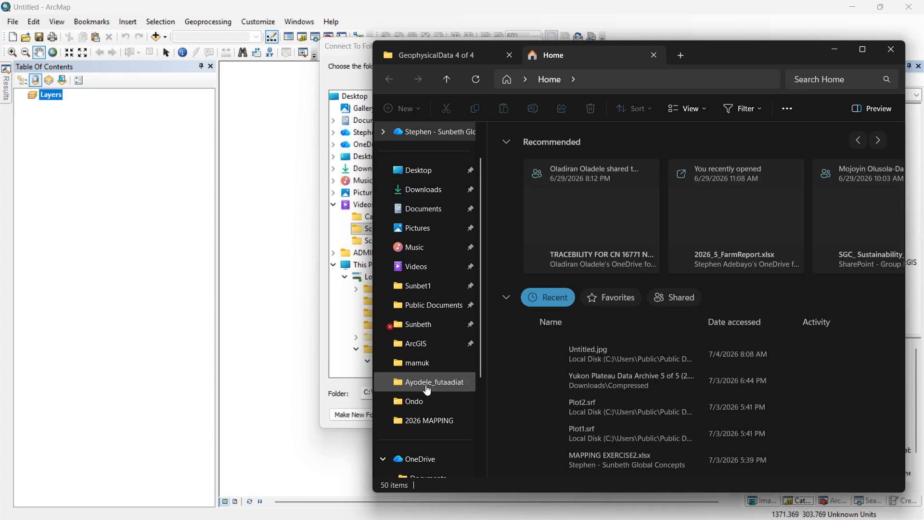
pyautogui.click(427, 384)
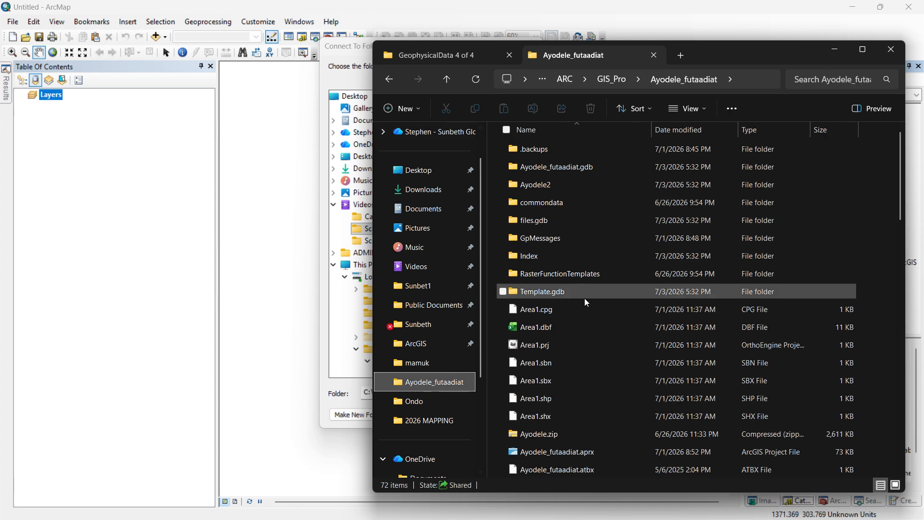
pyautogui.click(742, 80)
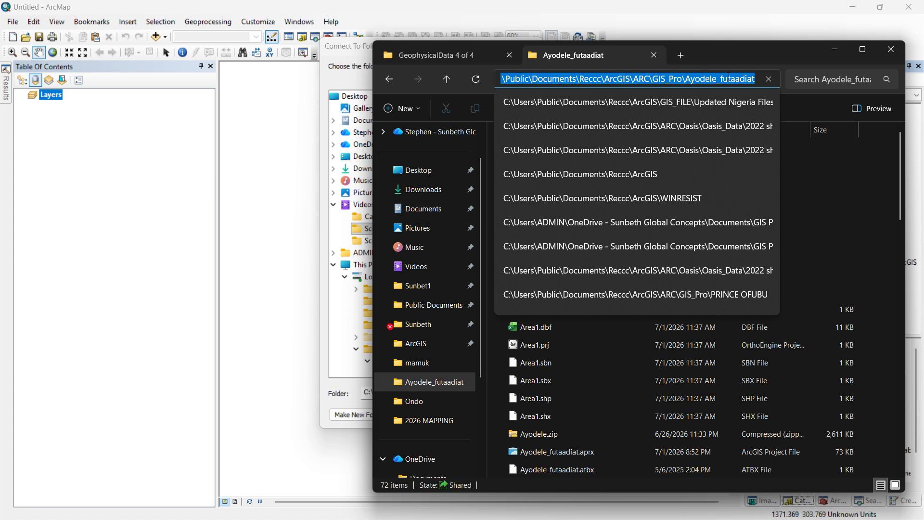
pyautogui.rightClick(729, 78)
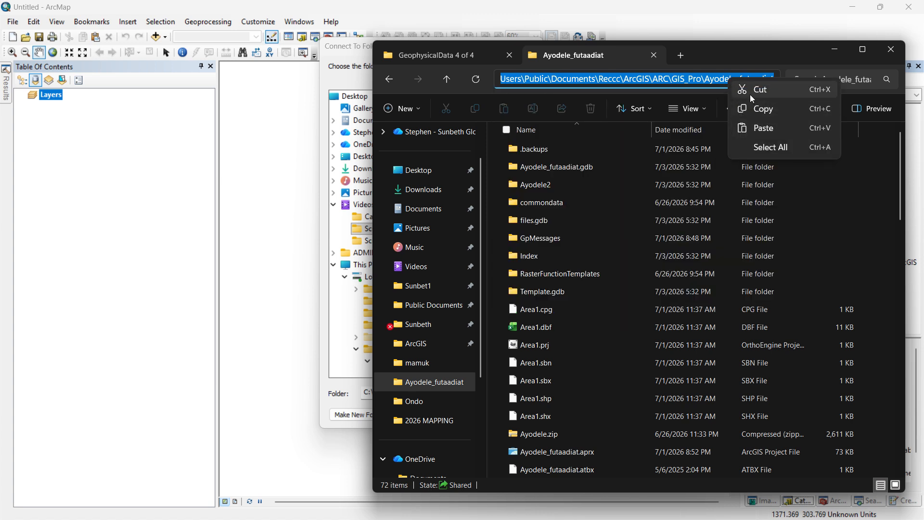
pyautogui.click(753, 108)
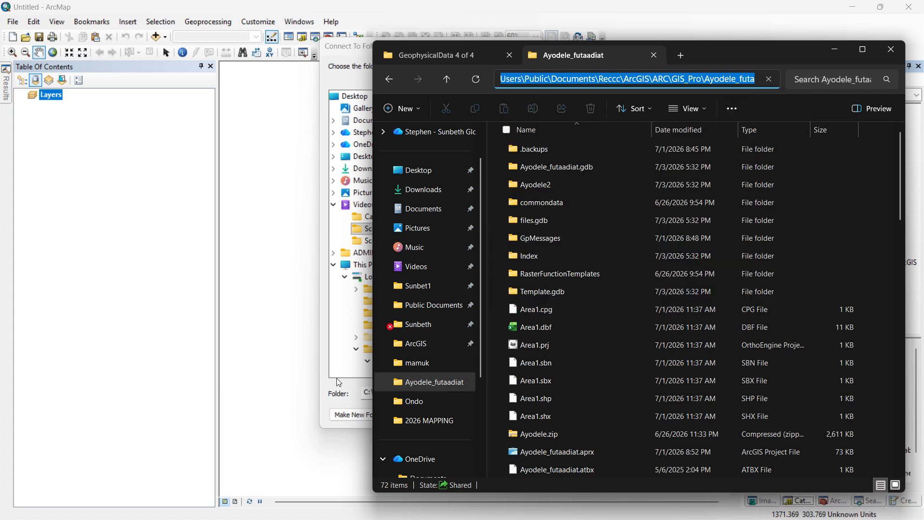
# - Return to ArcMap and replace the Connect To Folder path with the copied path
pyautogui.click(341, 383)
pyautogui.moveTo(500, 392); pyautogui.dragTo(362, 390)
pyautogui.rightClick(373, 388)
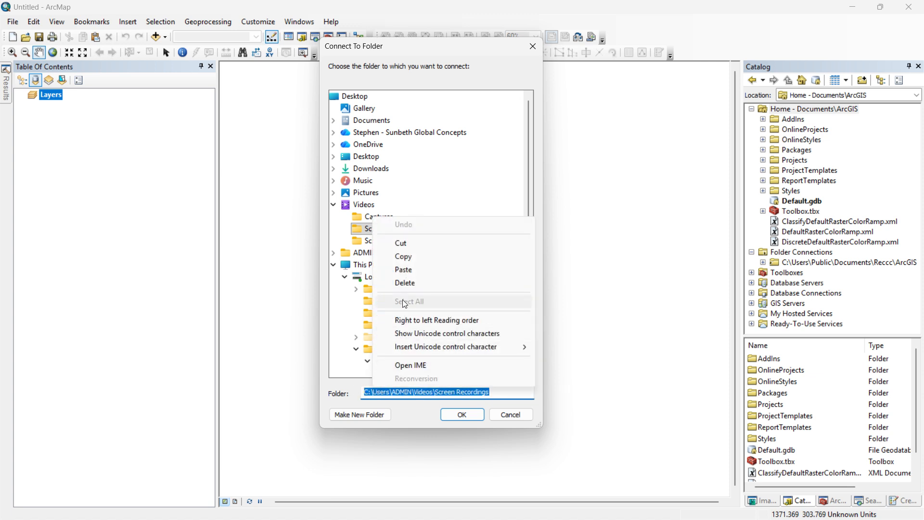
pyautogui.click(406, 271)
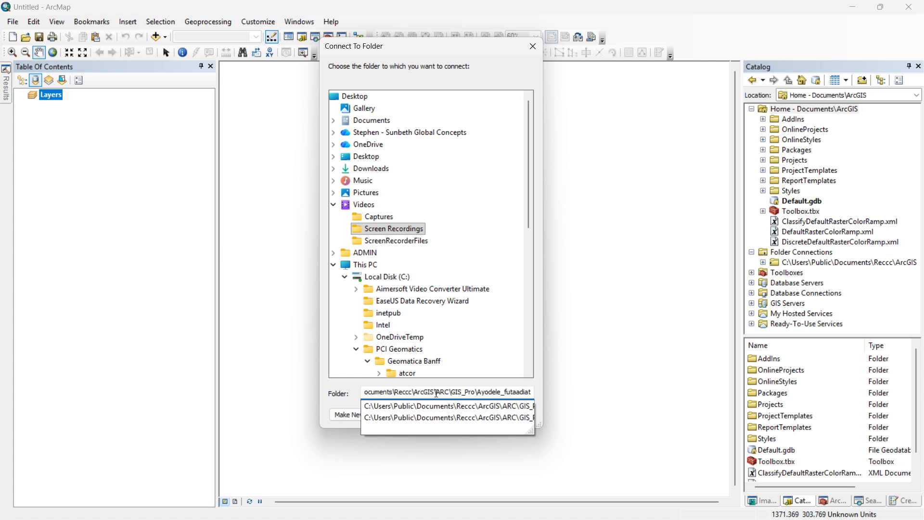
# - Trim the folder path back to C:\Users\Public\Documents\Reccc\ArcGIS\ARC\GIS_Pro and connect to that folder
pyautogui.press('BackSpace')
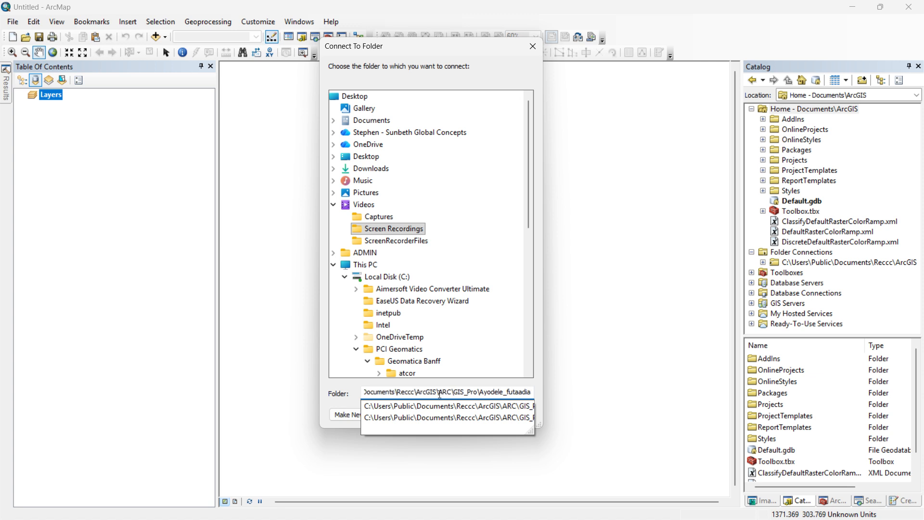
pyautogui.press('BackSpace')
pyautogui.press('BackSpace')
pyautogui.press('BackSpace')
pyautogui.press('BackSpace')
pyautogui.press('BackSpace')
pyautogui.press('BackSpace')
pyautogui.press('BackSpace')
pyautogui.press('BackSpace')
pyautogui.press('BackSpace')
pyautogui.press('BackSpace')
pyautogui.press('BackSpace')
pyautogui.press('BackSpace')
pyautogui.press('BackSpace')
pyautogui.press('BackSpace')
pyautogui.press('BackSpace')
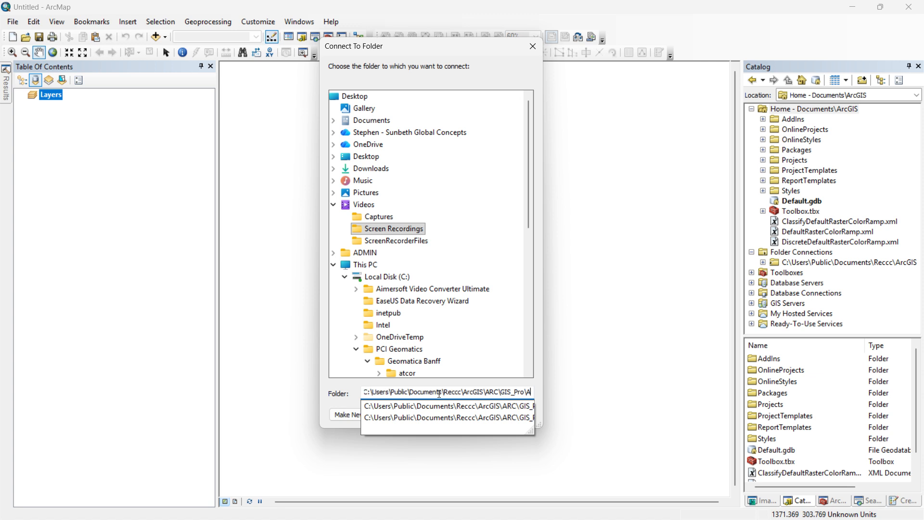
pyautogui.press('BackSpace')
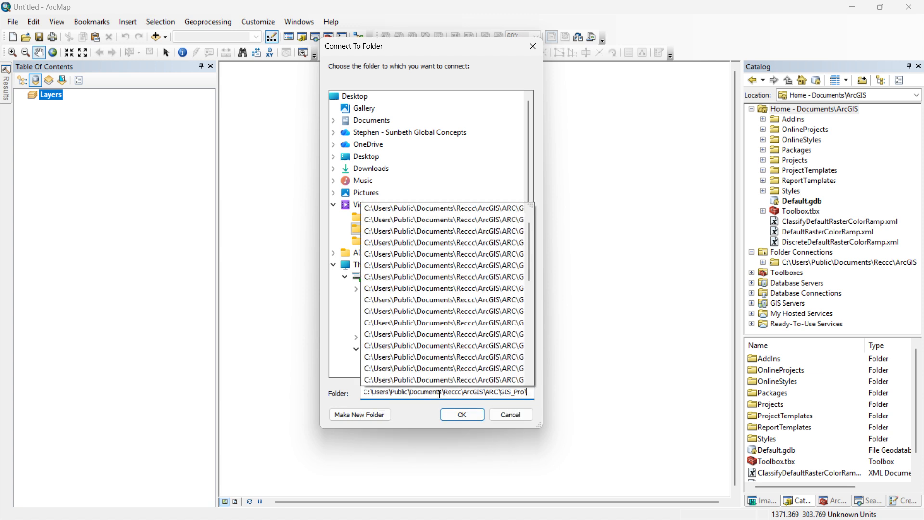
pyautogui.press('BackSpace')
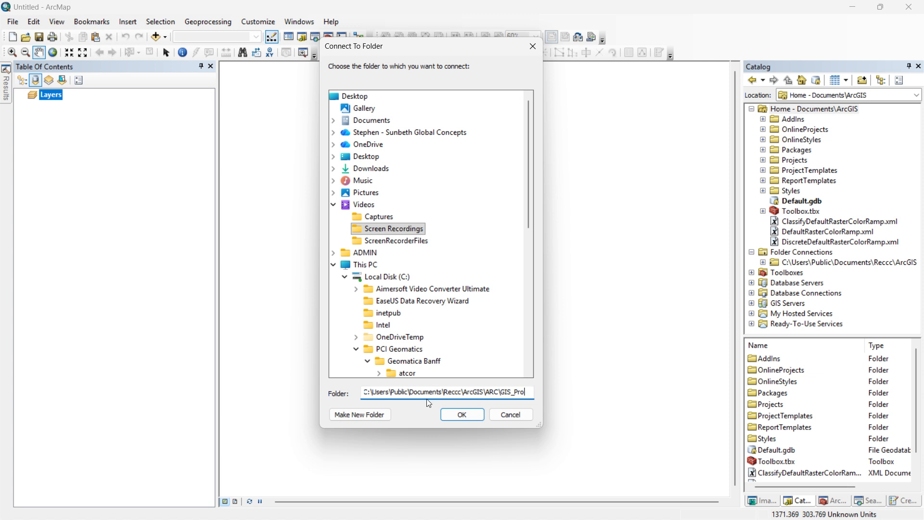
pyautogui.click(467, 415)
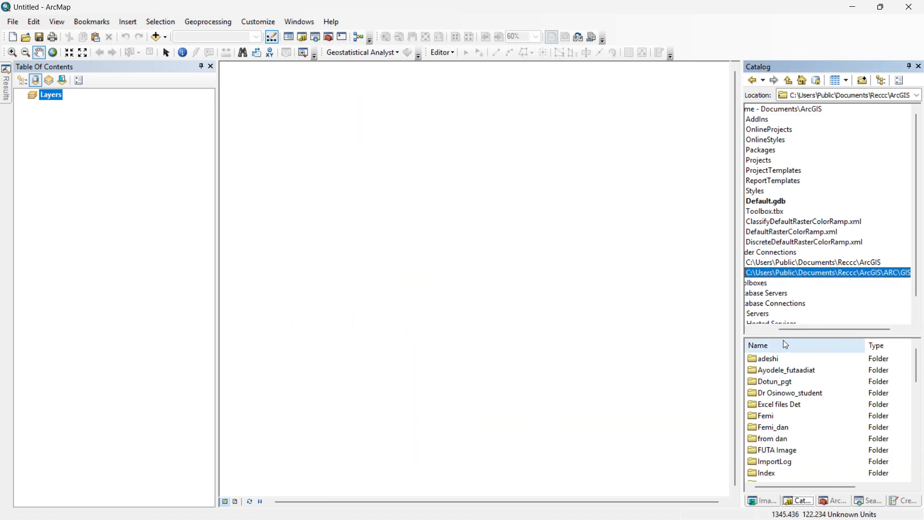
pyautogui.click(767, 330)
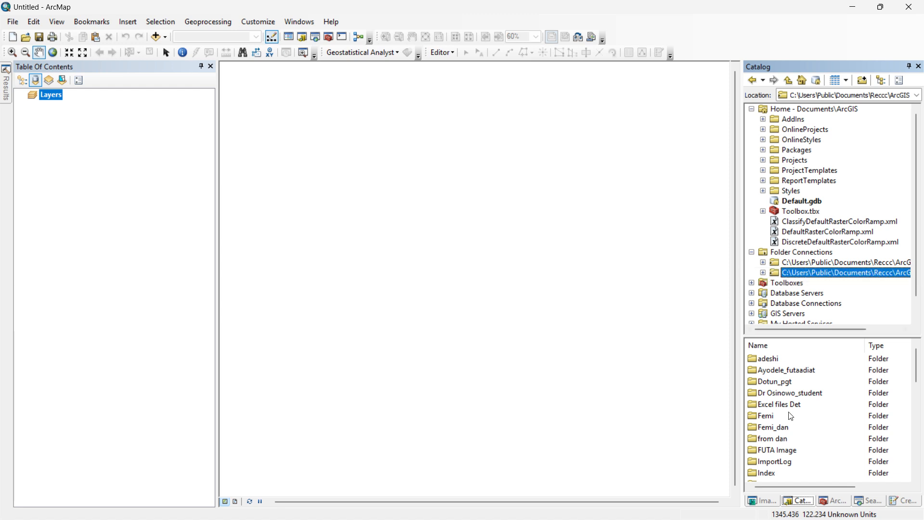
pyautogui.scroll(-10, 792, 418)
pyautogui.scroll(5, 794, 423)
pyautogui.scroll(5, 794, 422)
pyautogui.click(881, 81)
pyautogui.moveTo(479, 171); pyautogui.dragTo(489, 19)
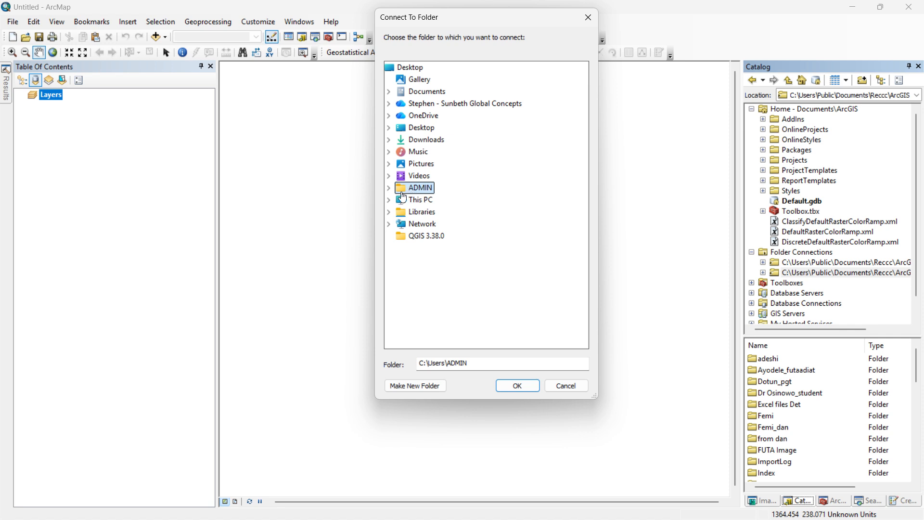
pyautogui.click(389, 200)
pyautogui.click(400, 211)
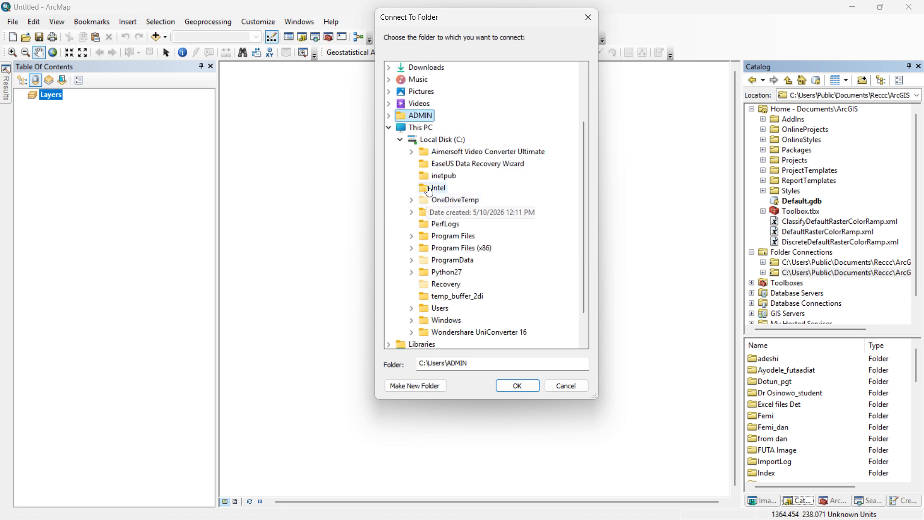
pyautogui.click(411, 308)
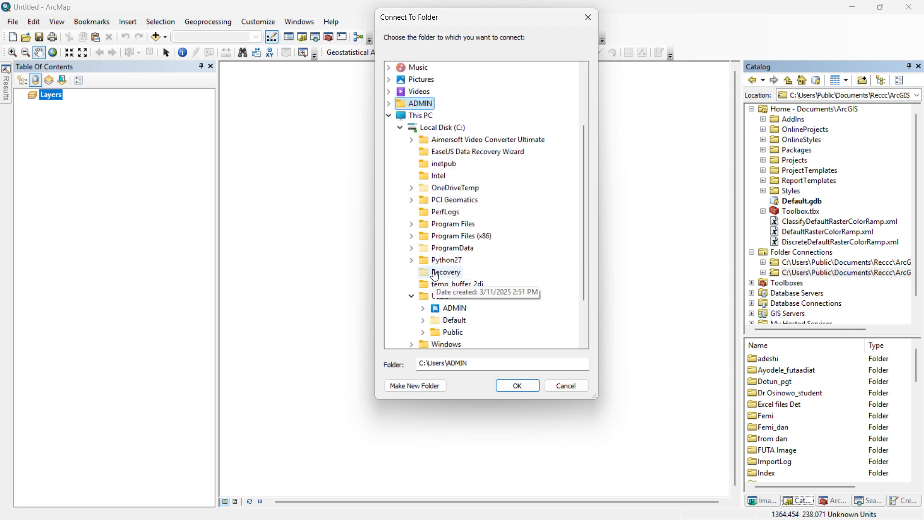
pyautogui.click(424, 332)
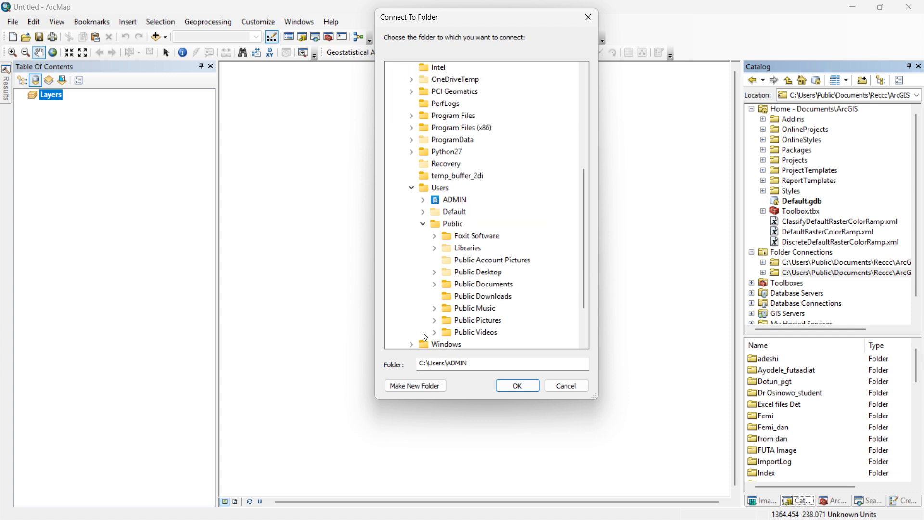
pyautogui.click(436, 284)
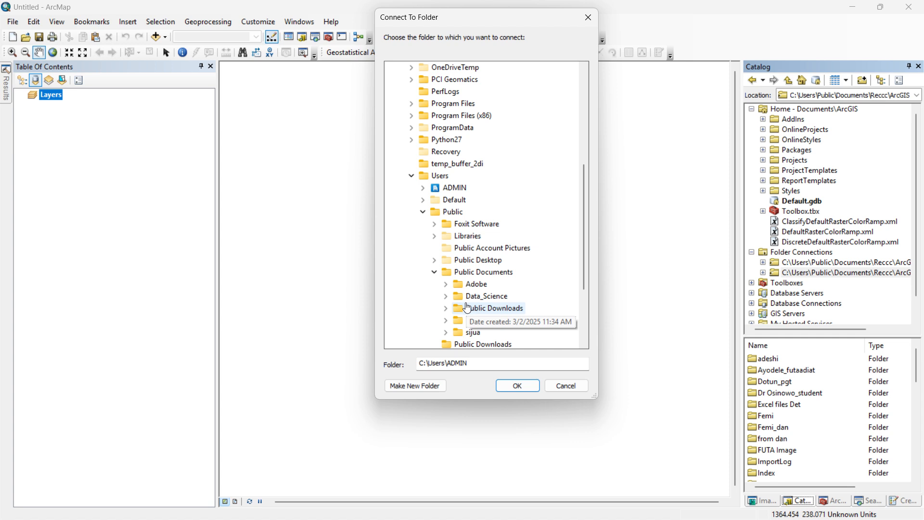
pyautogui.click(581, 387)
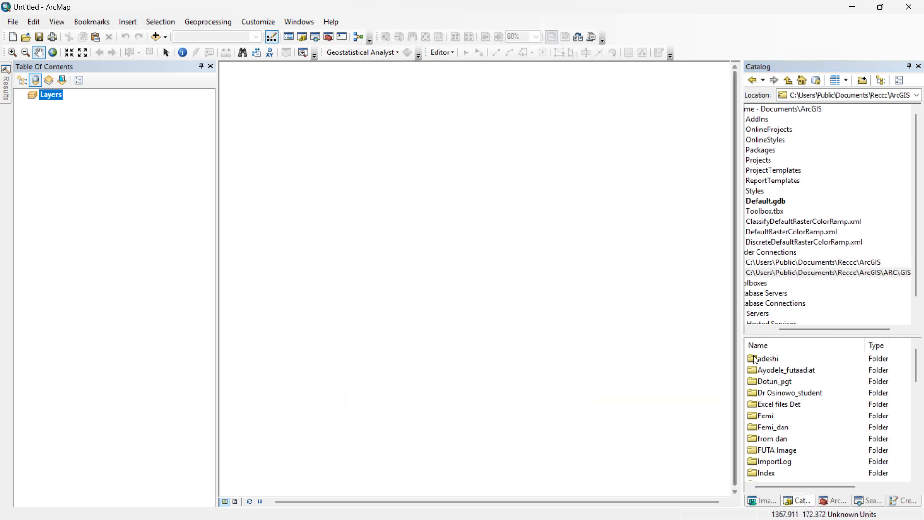
# - Expand the ArcGIS folder connection in the Catalog and look into its GIS_WORK and GIS Pro folders
pyautogui.click(770, 329)
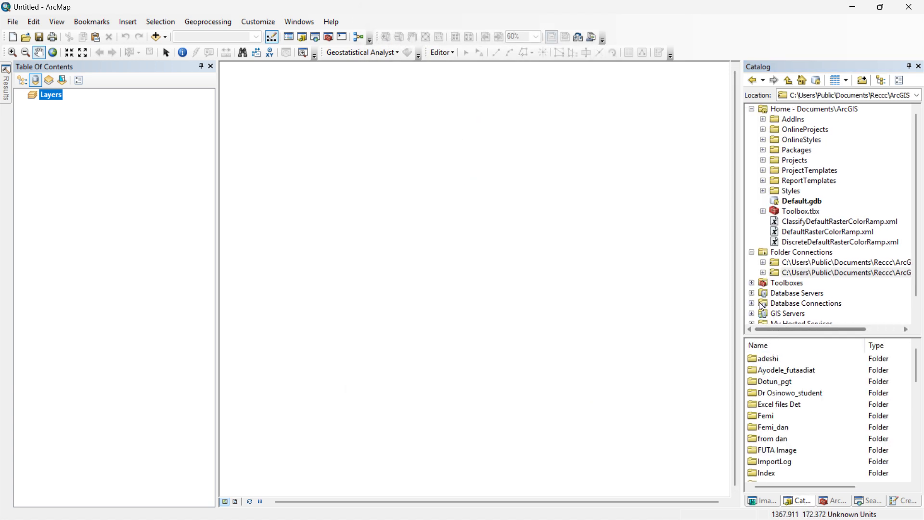
pyautogui.click(763, 262)
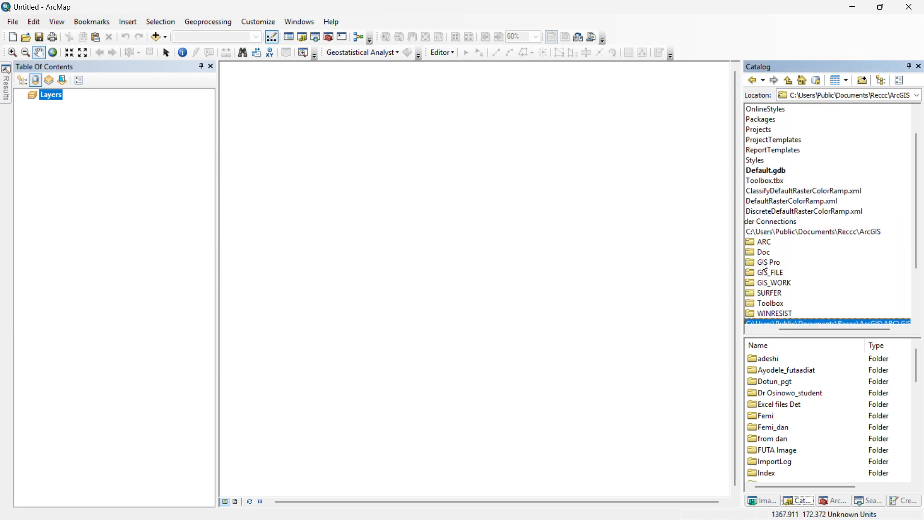
pyautogui.scroll(-3, 794, 280)
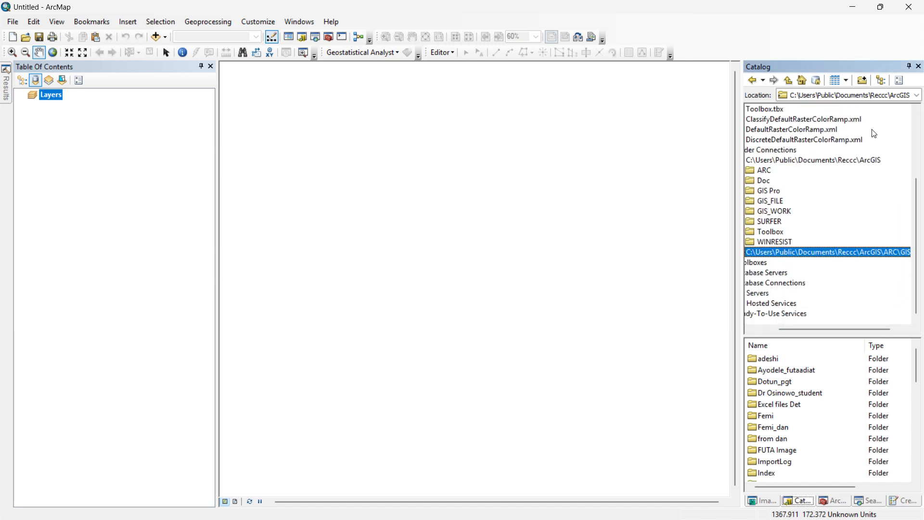
pyautogui.click(767, 331)
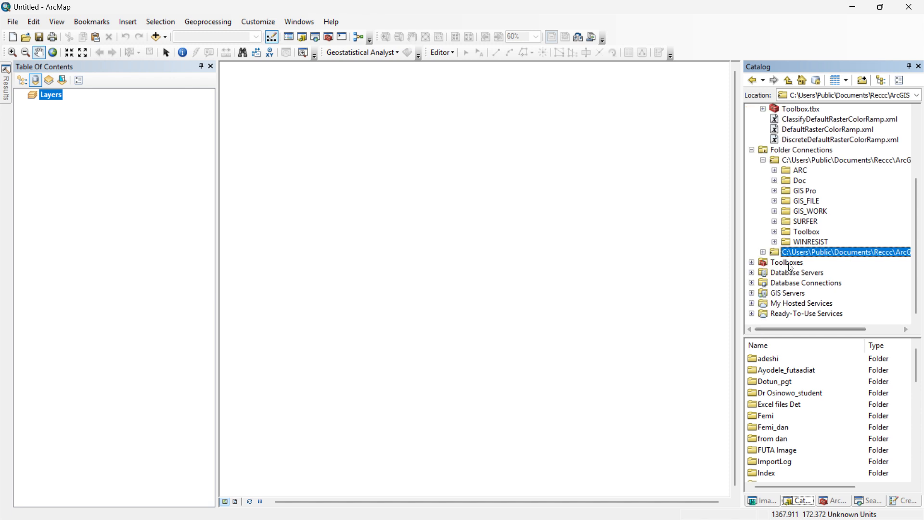
pyautogui.click(774, 212)
pyautogui.click(775, 212)
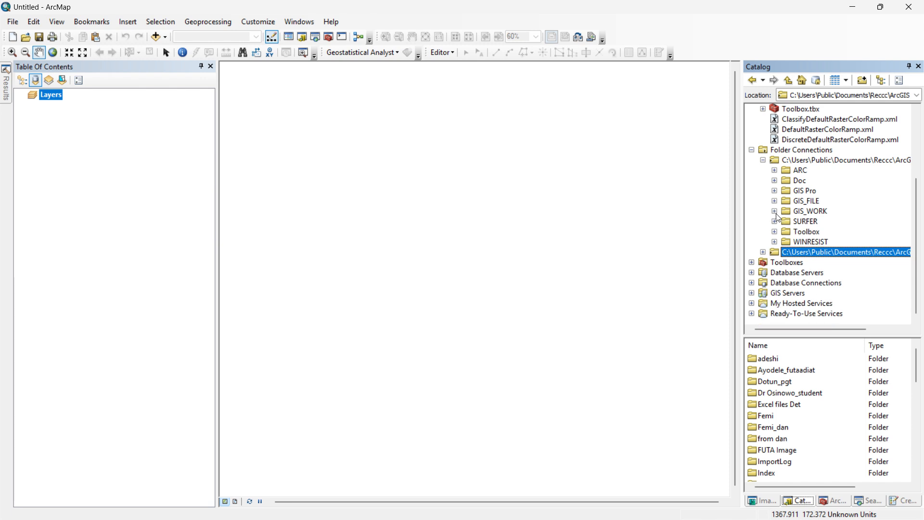
pyautogui.click(775, 192)
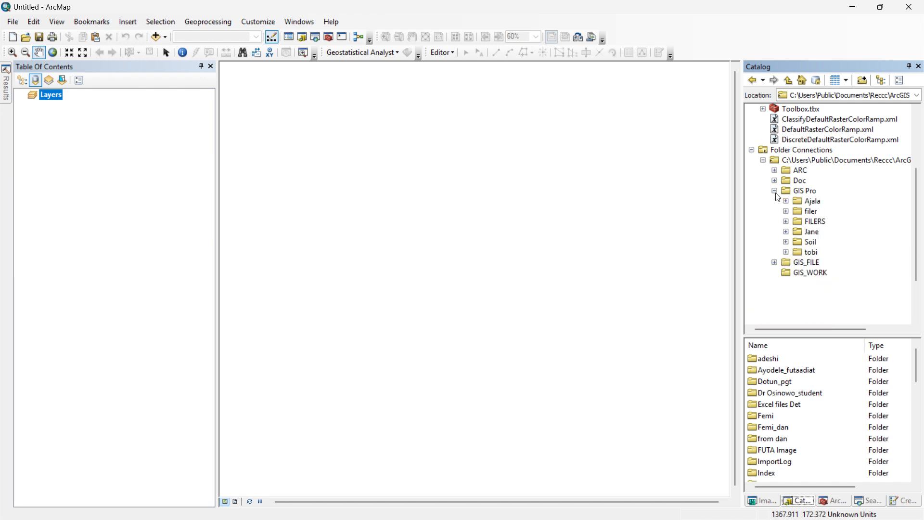
pyautogui.click(775, 192)
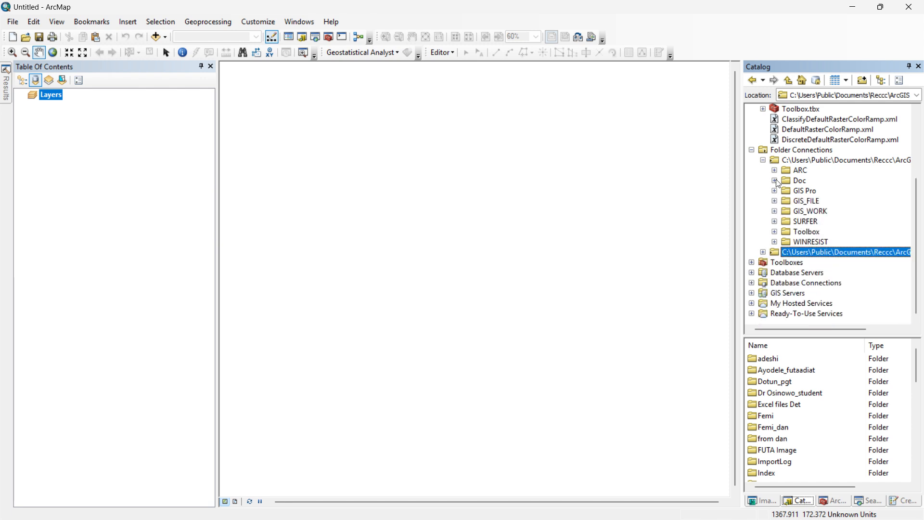
# - Expand ARC and its GIS_Pro folder, and open the second project folder inside it to list its data files
pyautogui.click(774, 171)
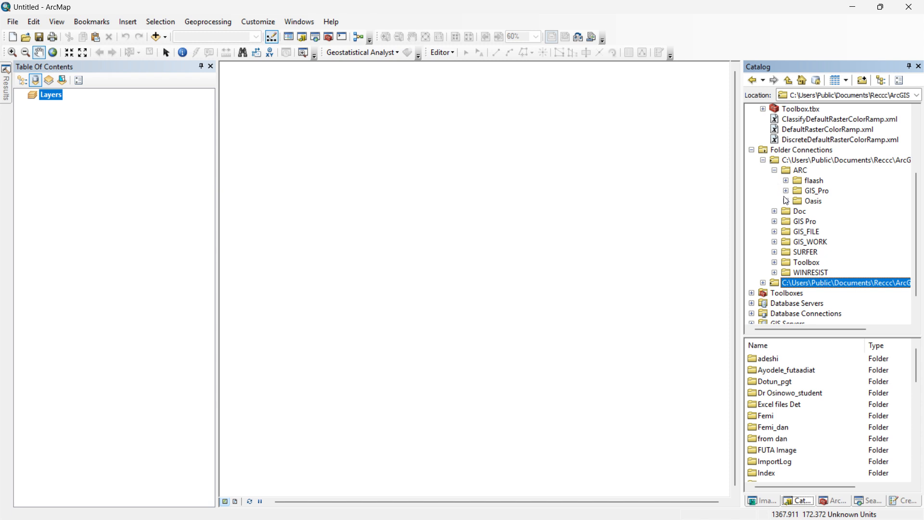
pyautogui.click(787, 192)
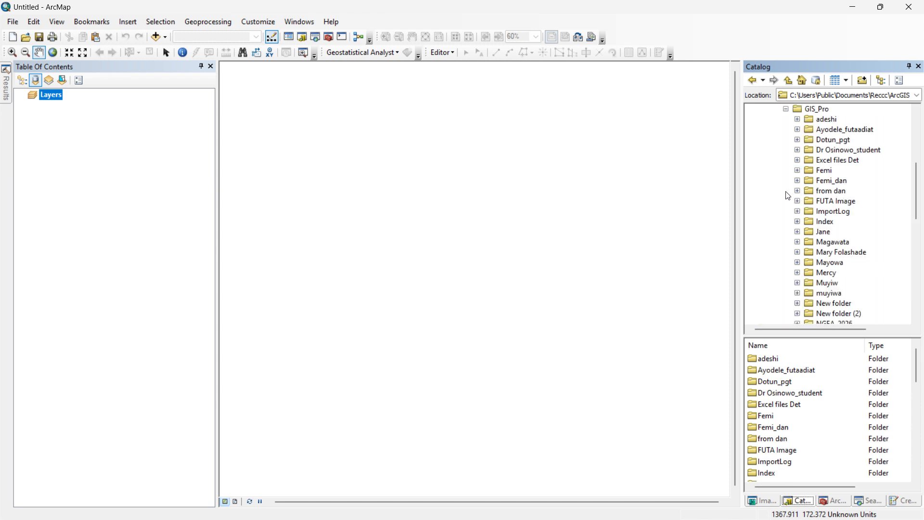
pyautogui.click(809, 129)
pyautogui.click(797, 129)
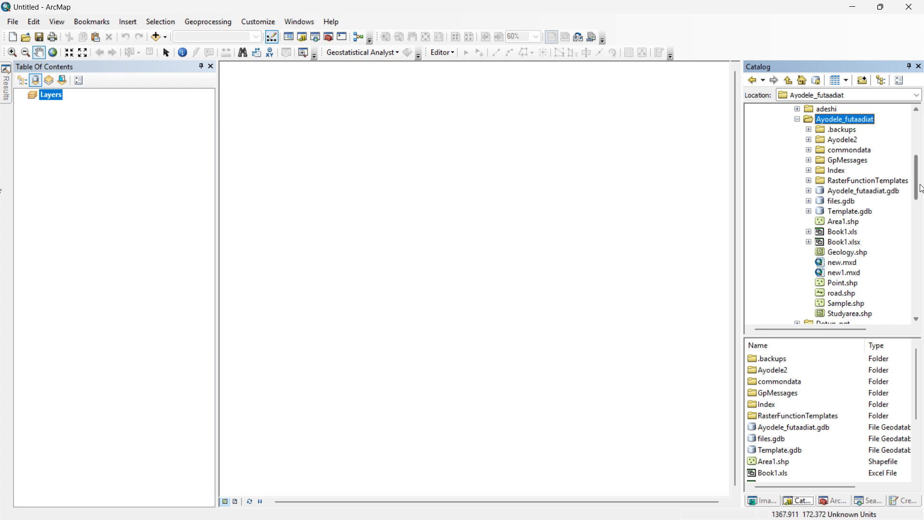
pyautogui.scroll(-1, 919, 190)
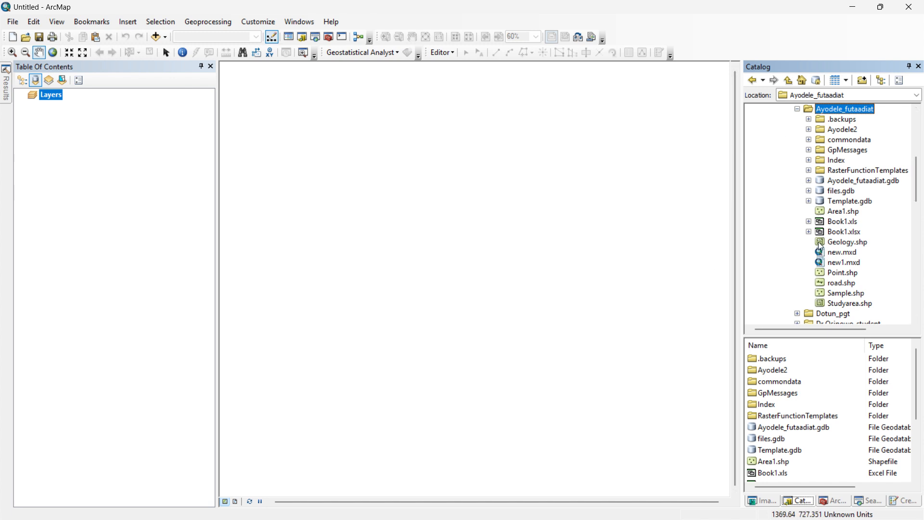
# - Try to open the Book1.xlsx workbook in the project folder to list its sheets
pyautogui.click(809, 233)
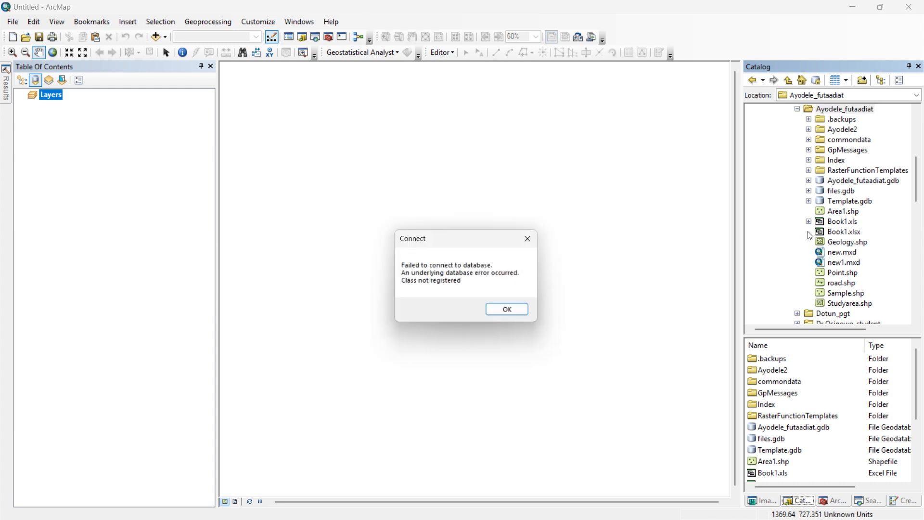
pyautogui.click(511, 312)
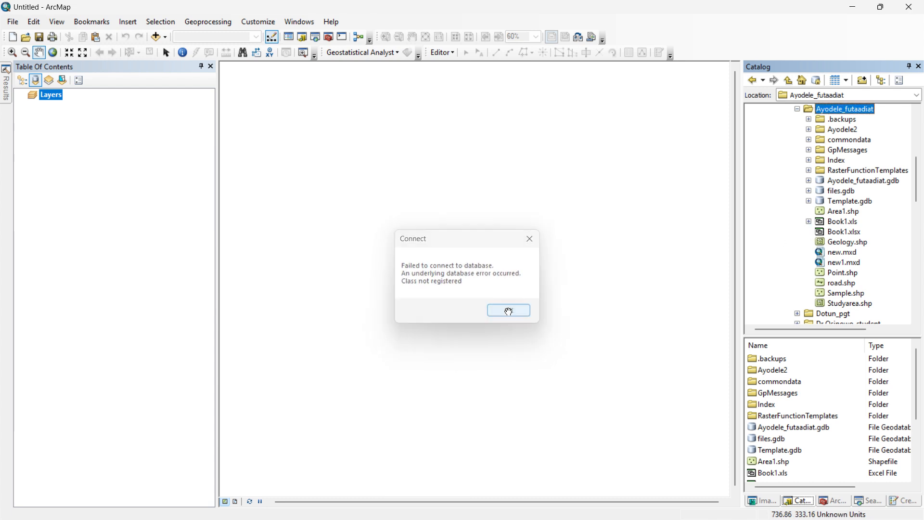
pyautogui.click(851, 235)
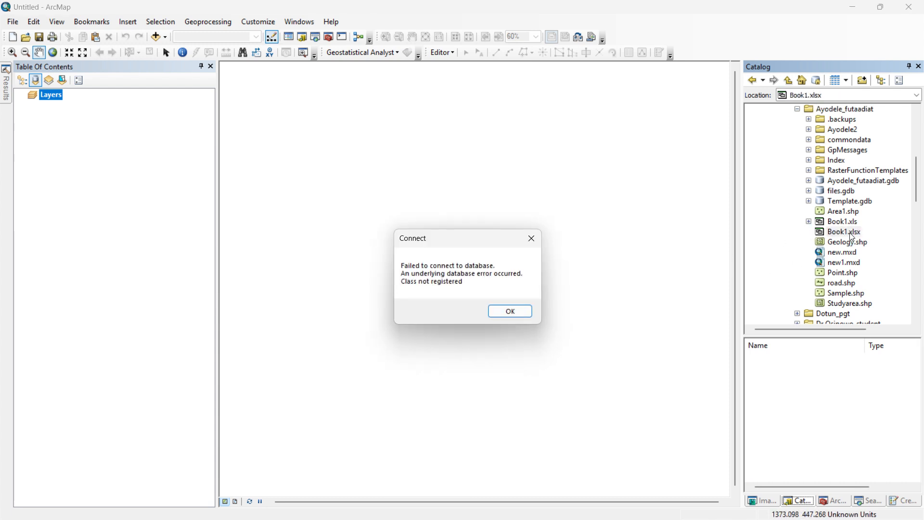
pyautogui.click(510, 310)
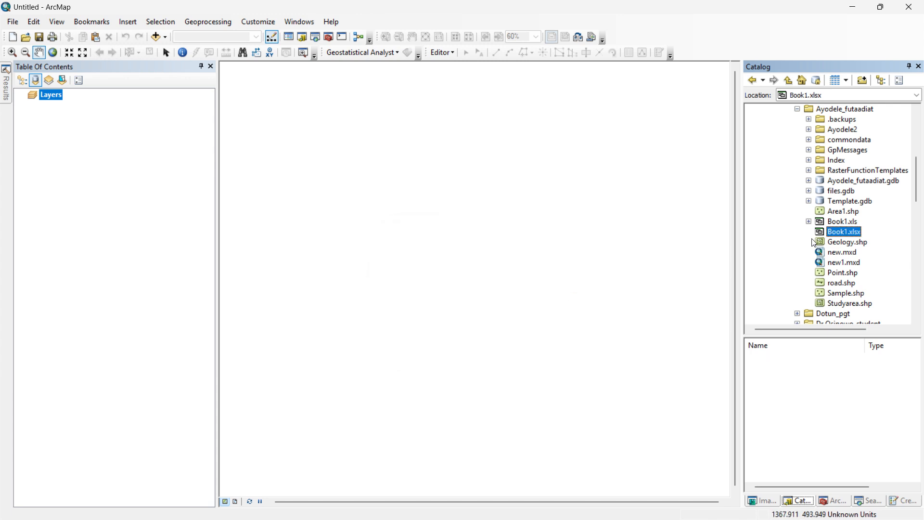
# - Start creating a feature class from an XY table using Sheet1$ of Book1.xls, with Long as the X field
pyautogui.click(850, 222)
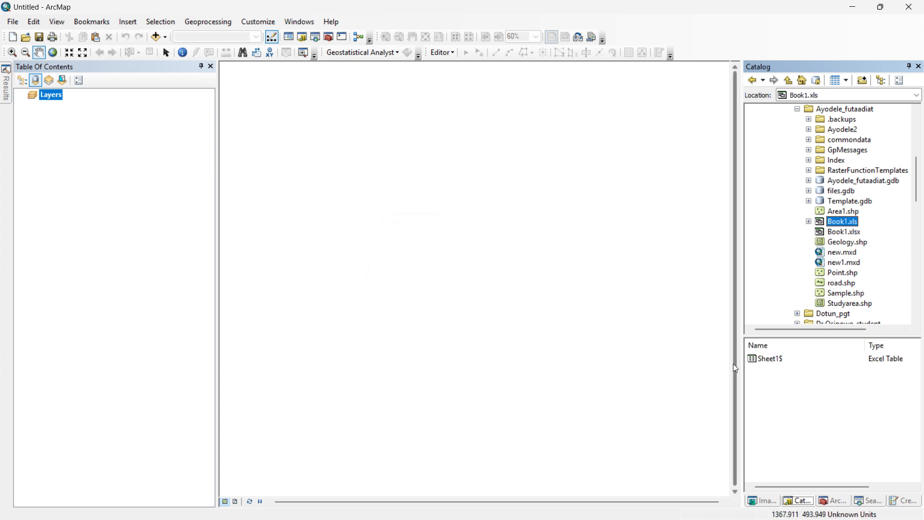
pyautogui.click(760, 361)
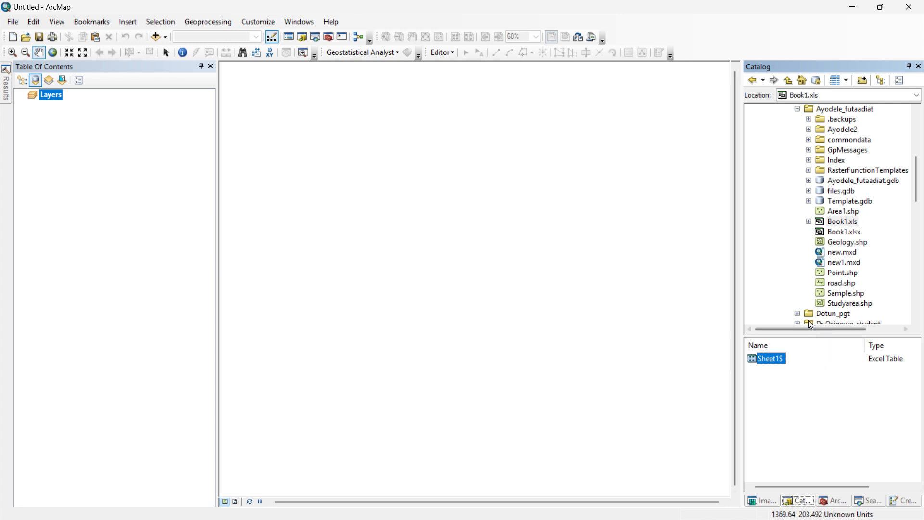
pyautogui.rightClick(771, 363)
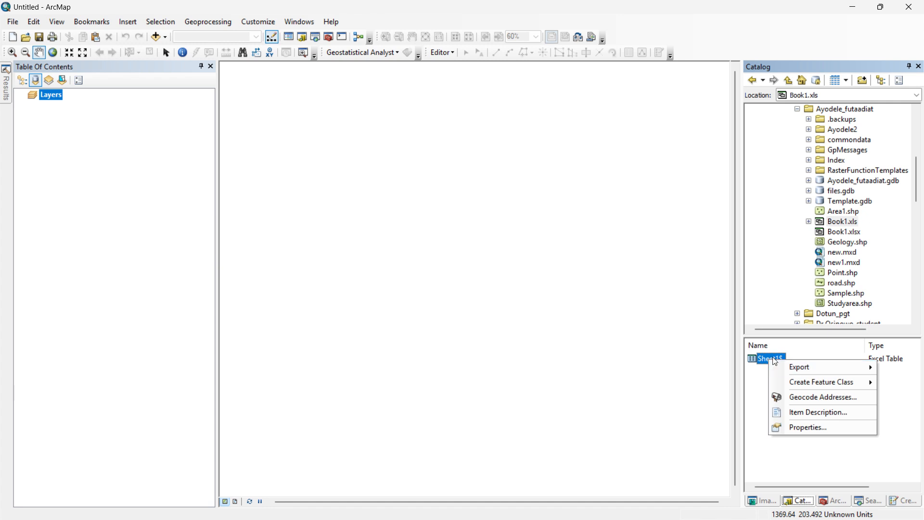
pyautogui.moveTo(792, 372)
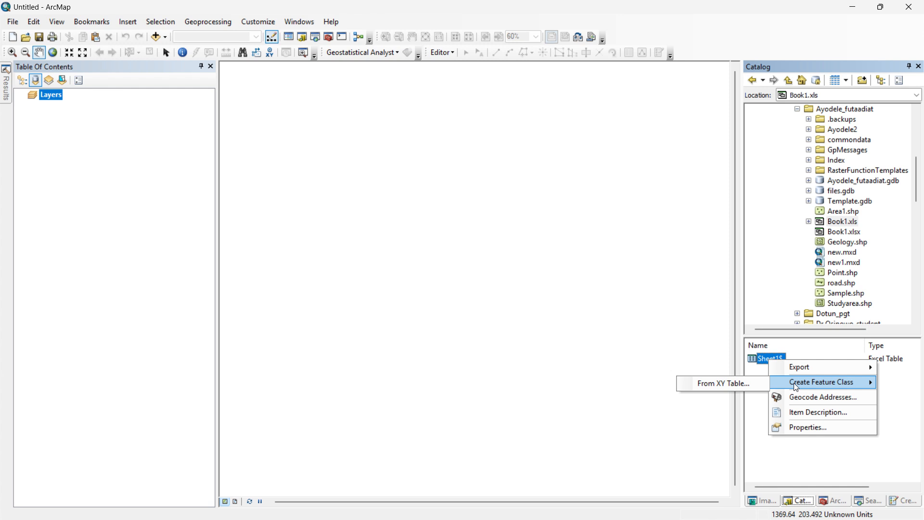
pyautogui.click(735, 383)
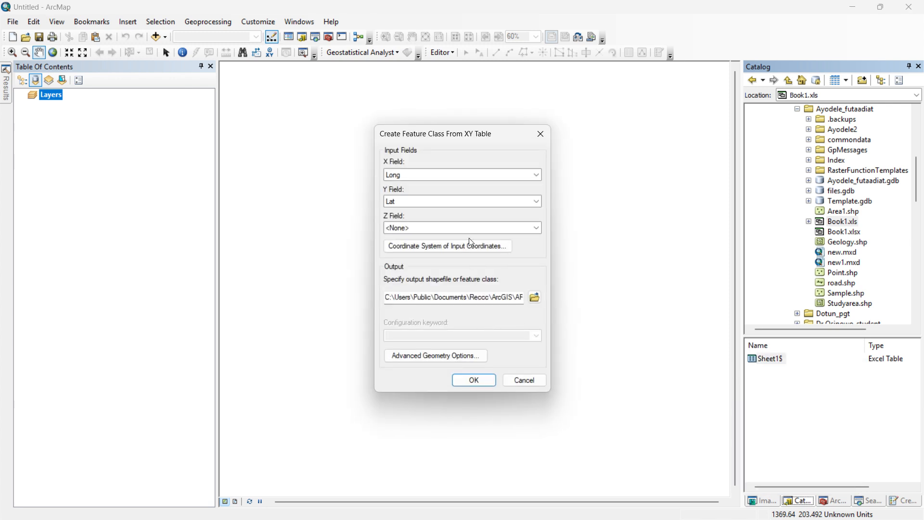
pyautogui.click(461, 176)
pyautogui.click(460, 175)
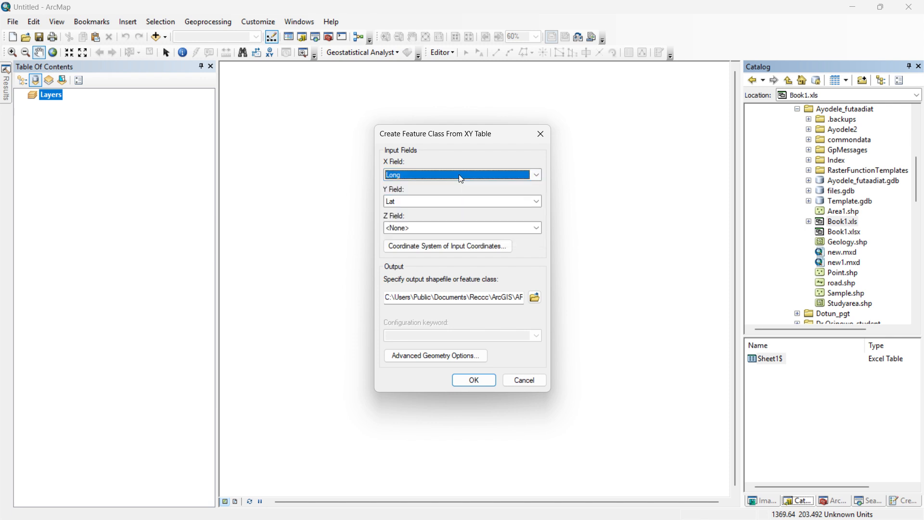
# - Set the coordinate system of the input coordinates to GCS_WGS_1984, choosing it from the World geographic coordinate systems
pyautogui.click(467, 246)
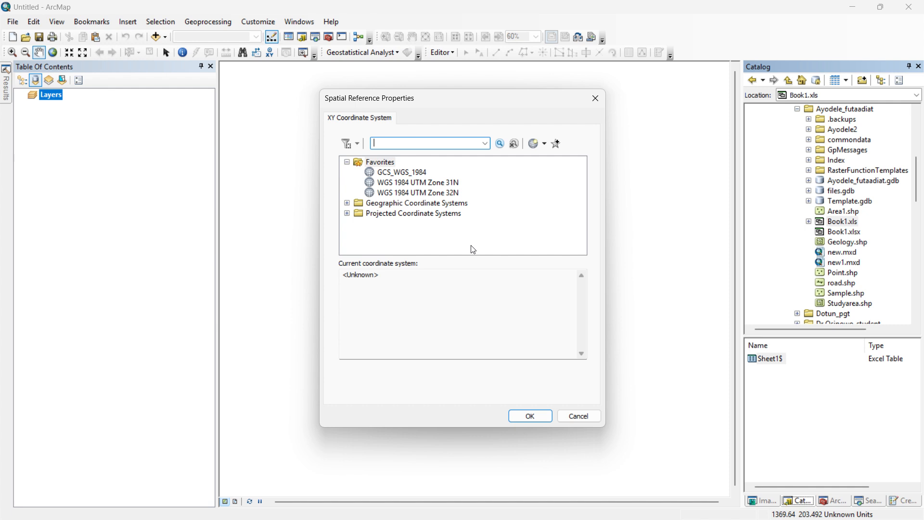
pyautogui.click(388, 173)
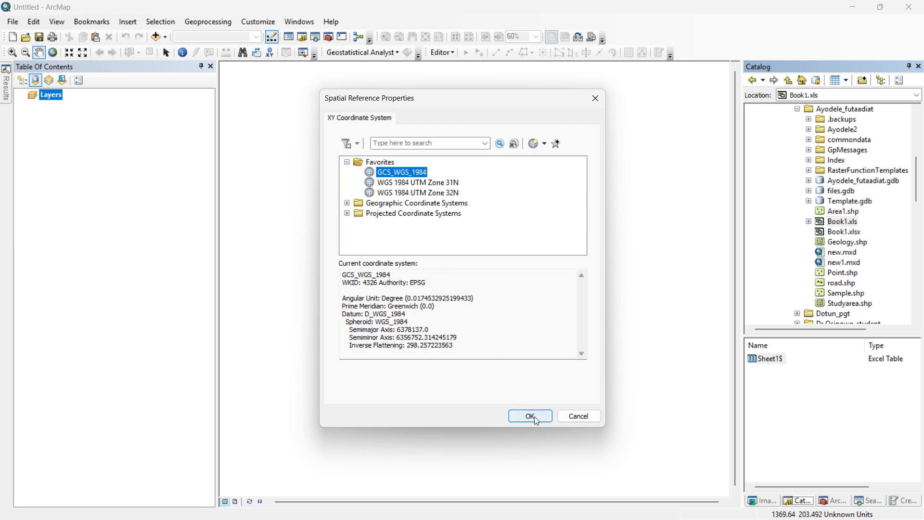
pyautogui.click(347, 203)
pyautogui.scroll(-4, 385, 209)
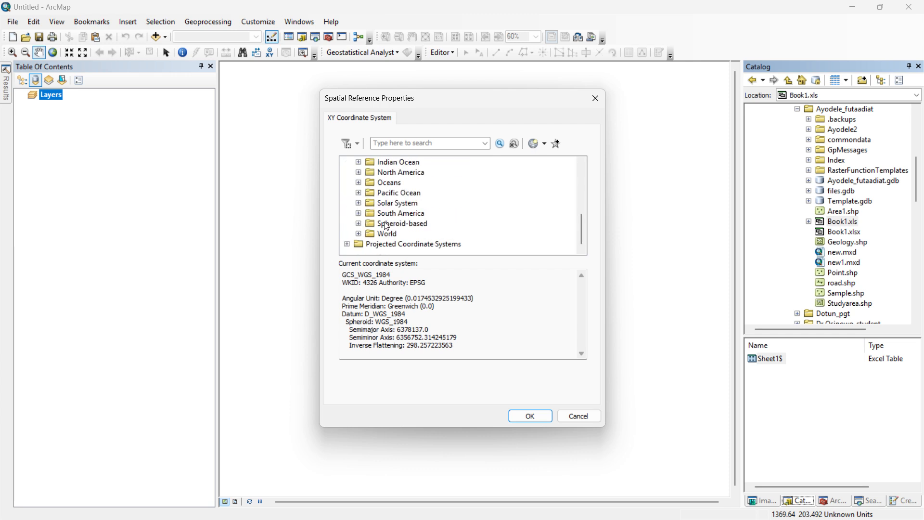
pyautogui.scroll(2, 388, 217)
pyautogui.scroll(3, 387, 217)
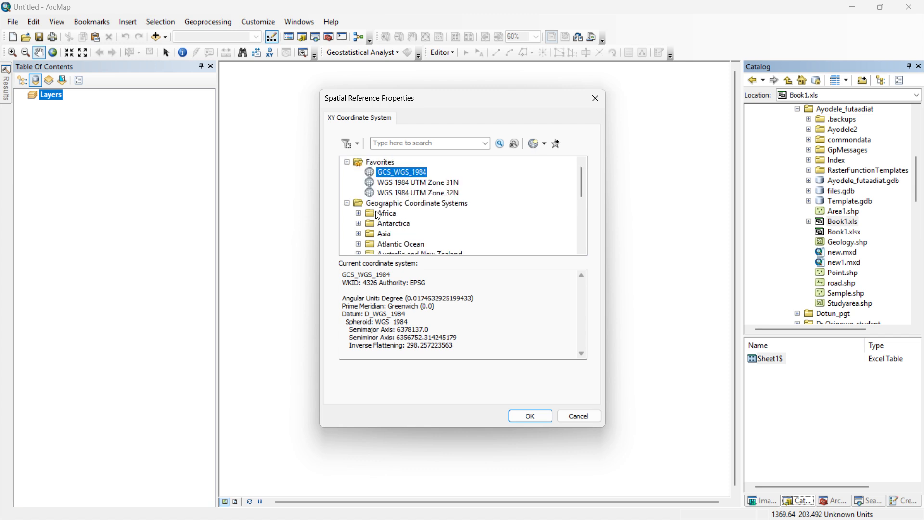
pyautogui.scroll(-5, 379, 211)
pyautogui.click(359, 234)
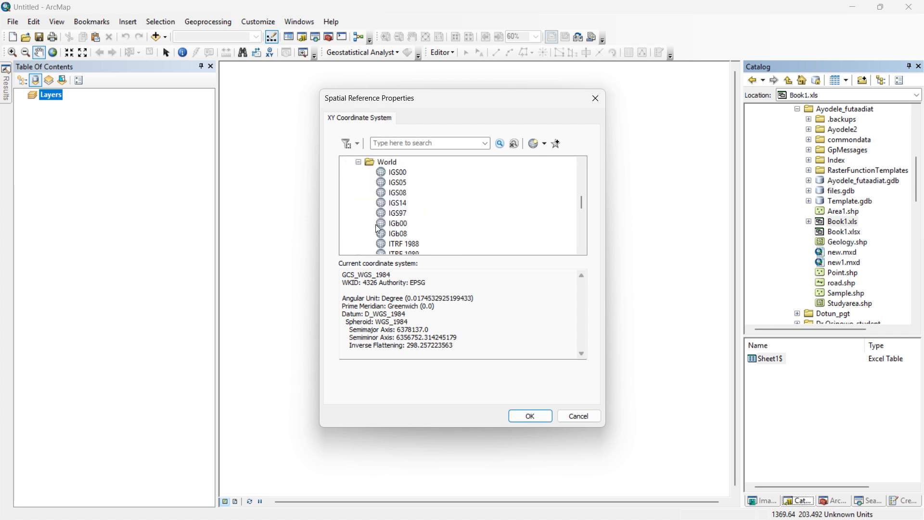
pyautogui.scroll(-5, 390, 230)
pyautogui.scroll(1, 392, 232)
pyautogui.click(404, 203)
pyautogui.click(517, 416)
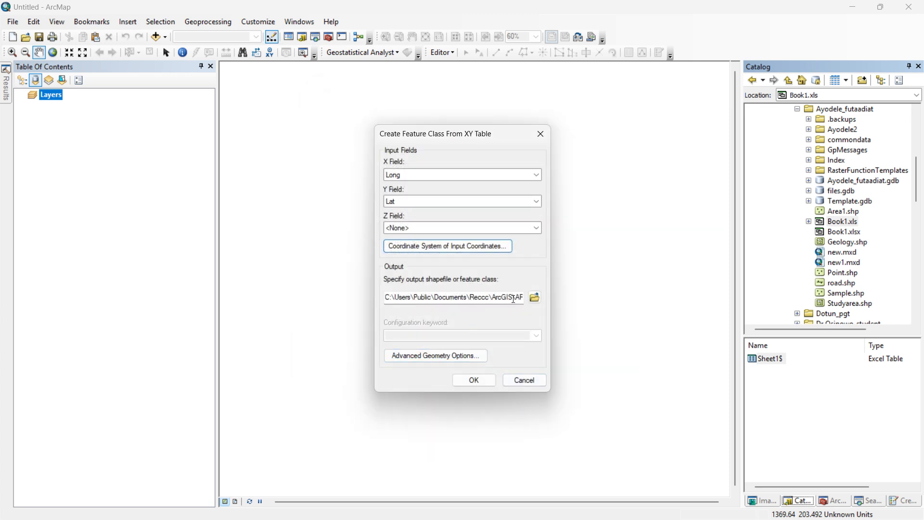
# - Check the full output path ending in XYSheet1$.shp for the new feature class
pyautogui.tripleClick(513, 299)
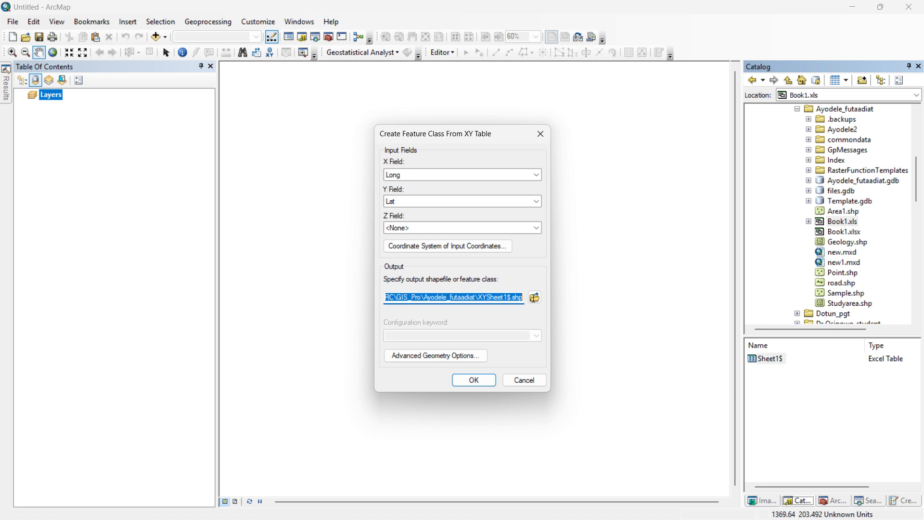
pyautogui.click(505, 299)
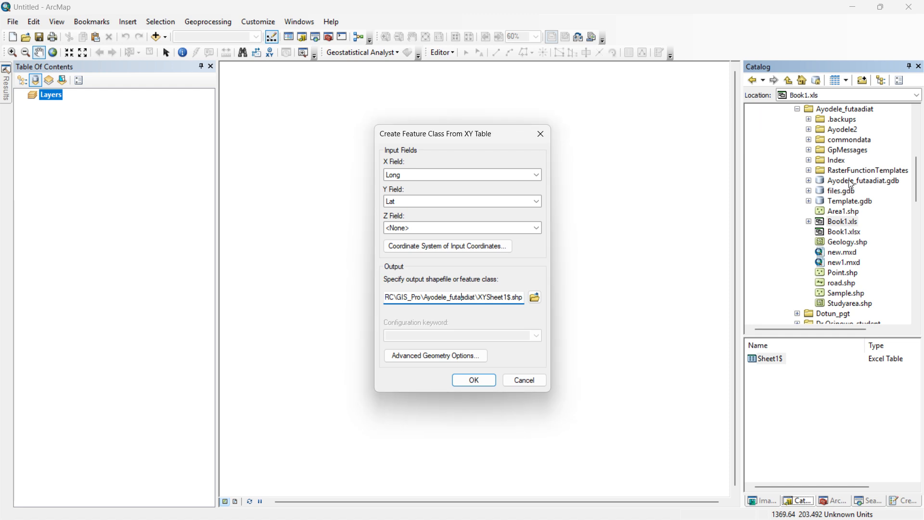
# - Try the File and Personal Geodatabase feature classes output type and look through the geodatabases in the project folder
pyautogui.click(536, 297)
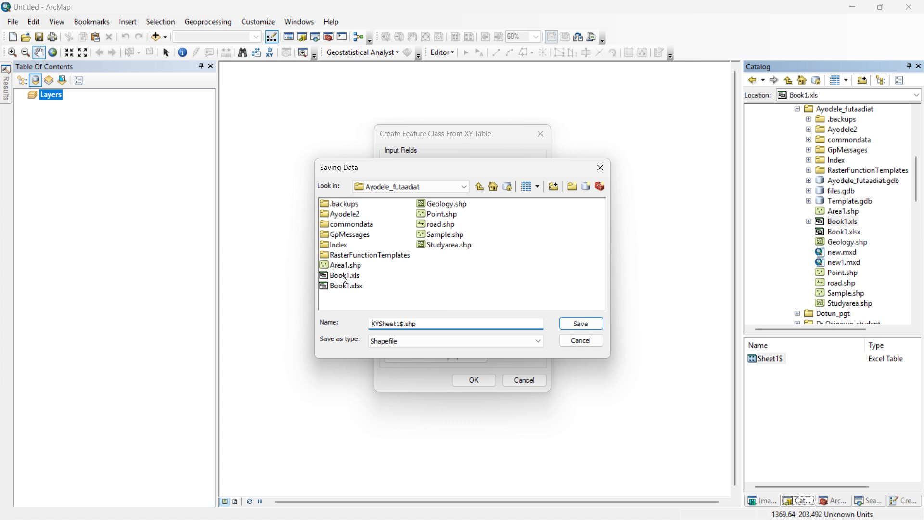
pyautogui.click(406, 337)
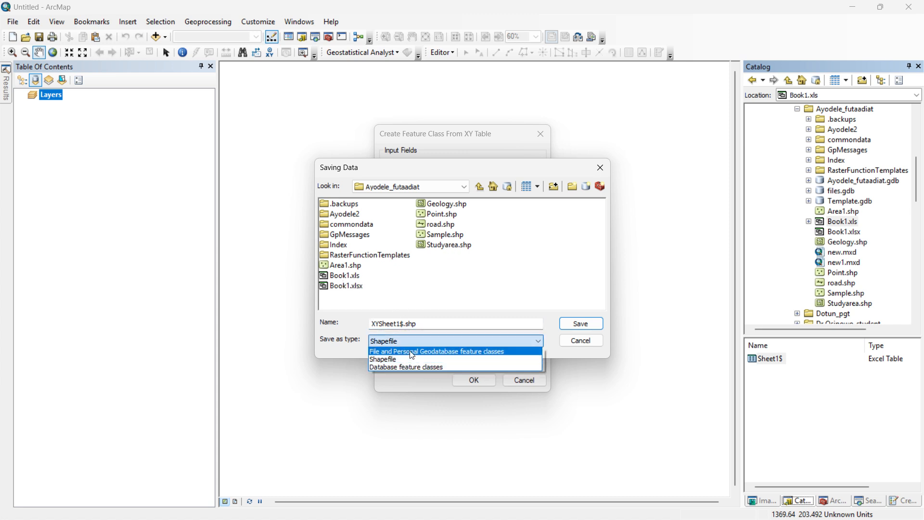
pyautogui.click(410, 351)
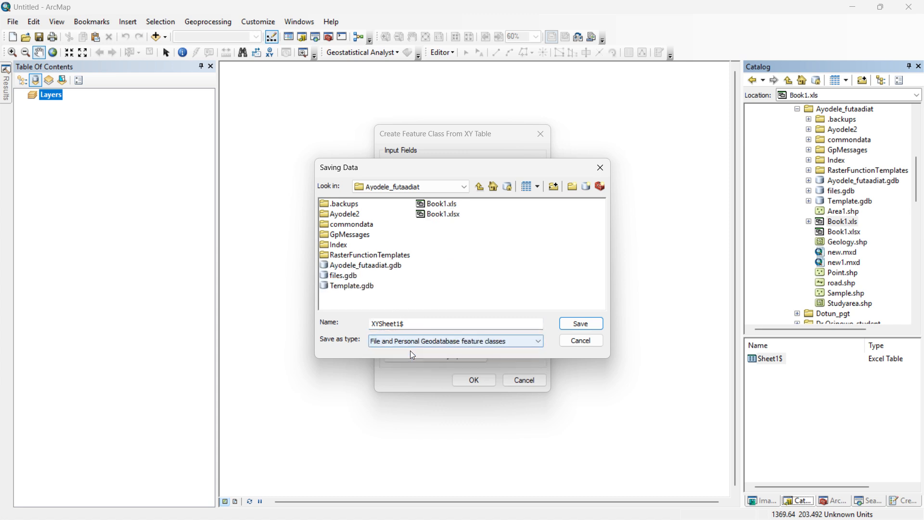
pyautogui.click(352, 287)
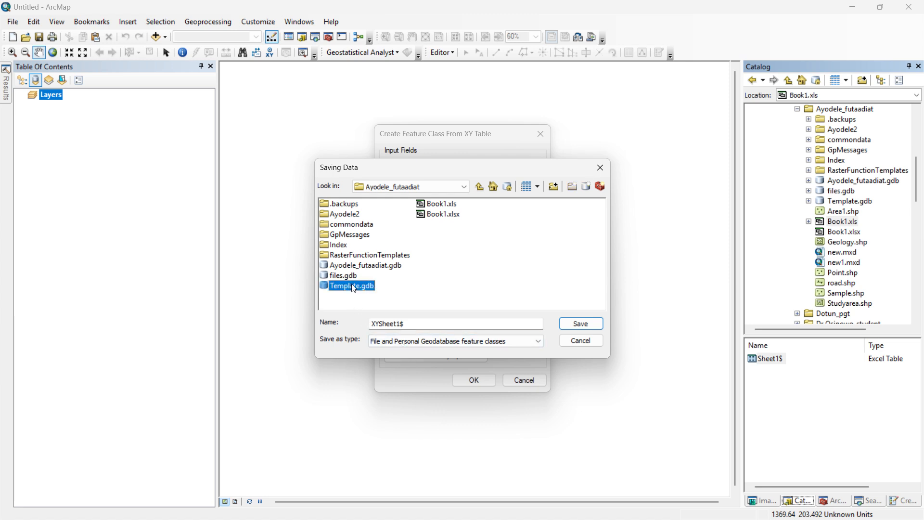
pyautogui.click(350, 276)
pyautogui.click(350, 266)
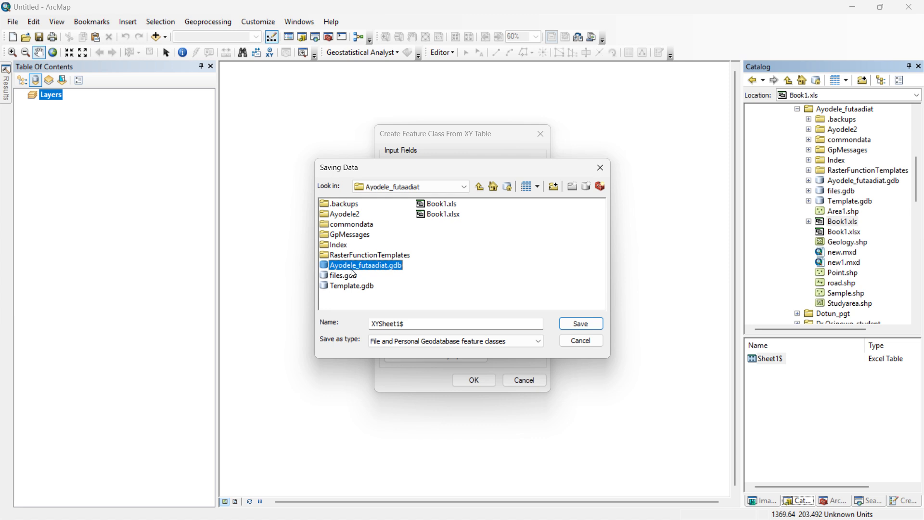
# - Set the output type to Shapefile, save it as XYSheet1$.shp in the project folder, and create the feature class
pyautogui.click(468, 340)
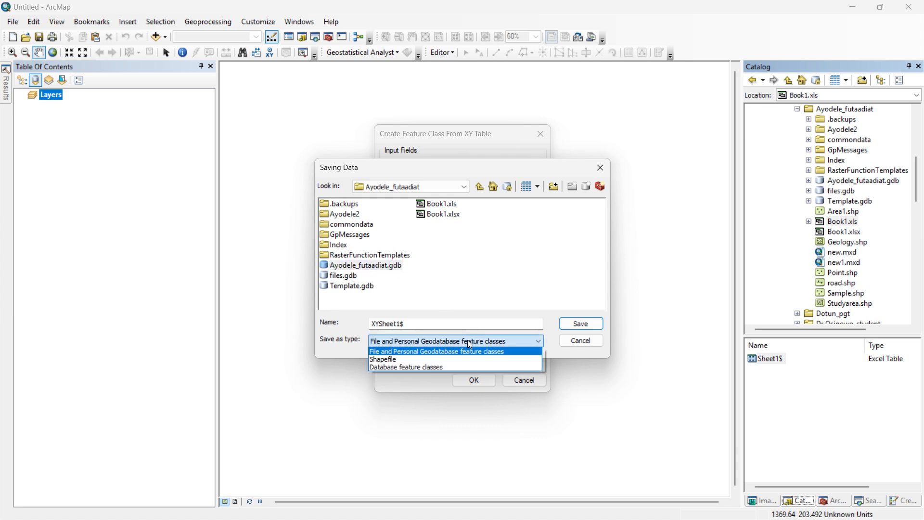
pyautogui.click(465, 360)
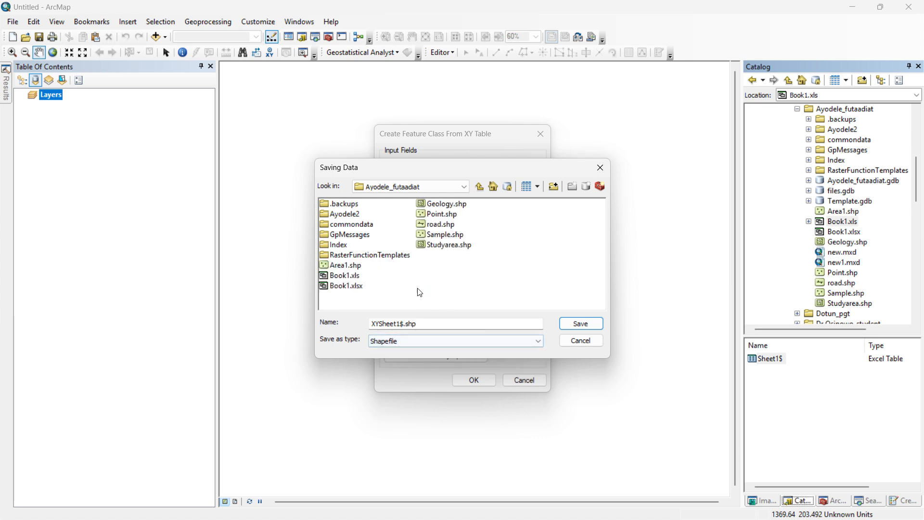
pyautogui.click(433, 328)
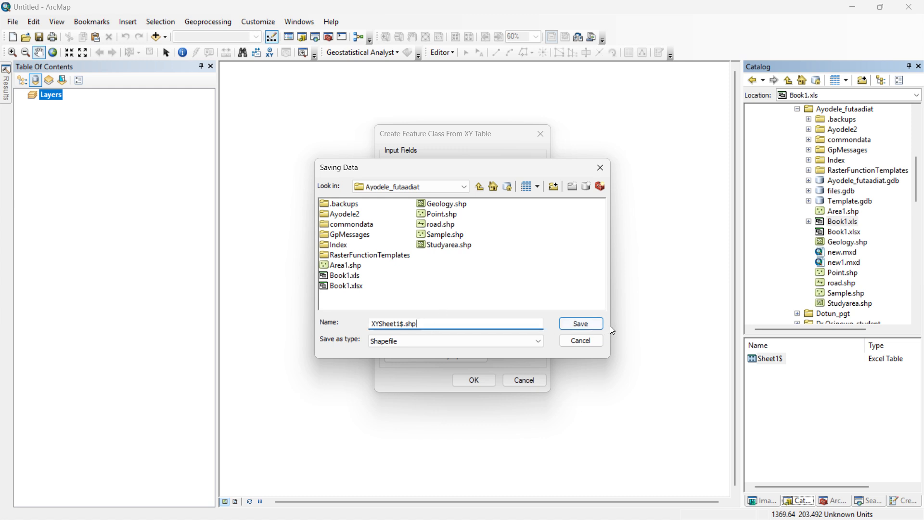
pyautogui.click(597, 326)
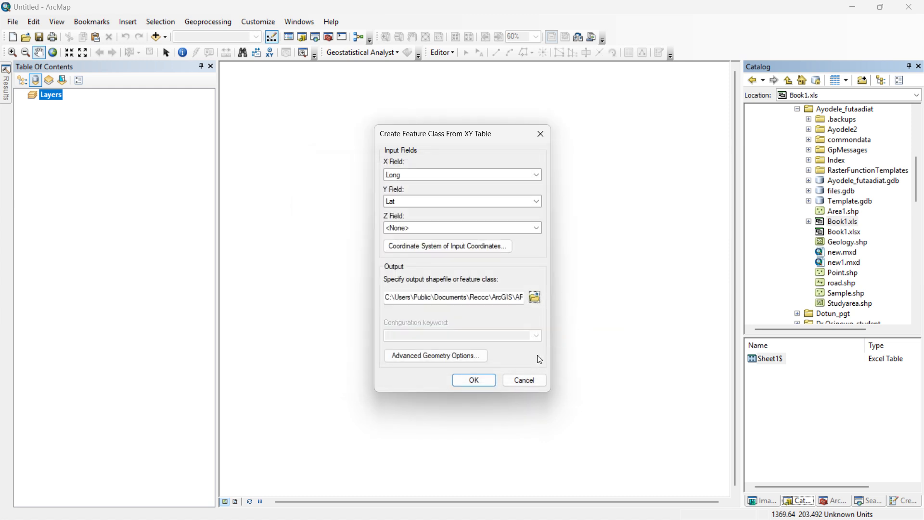
pyautogui.click(476, 381)
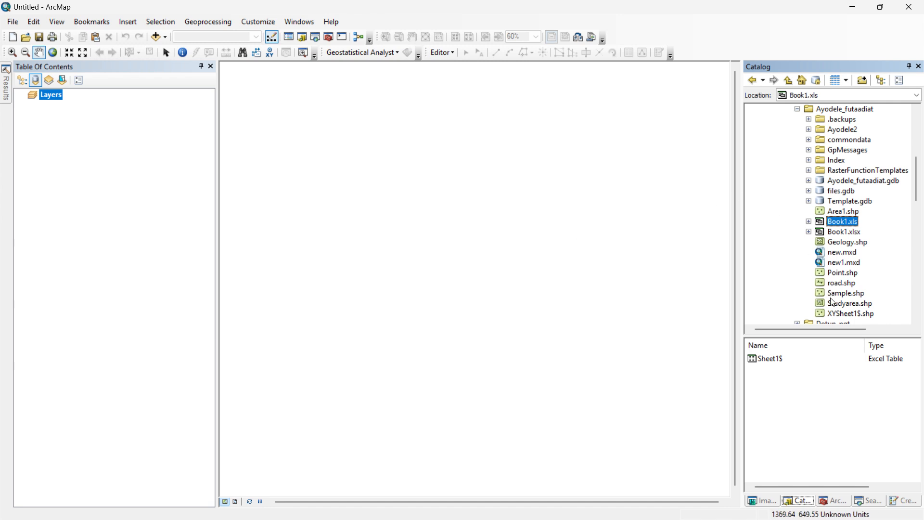
# - Add the new XYSheet1$.shp shapefile to the map and zoom in on its clustered points
pyautogui.click(836, 316)
pyautogui.moveTo(826, 313); pyautogui.dragTo(624, 284)
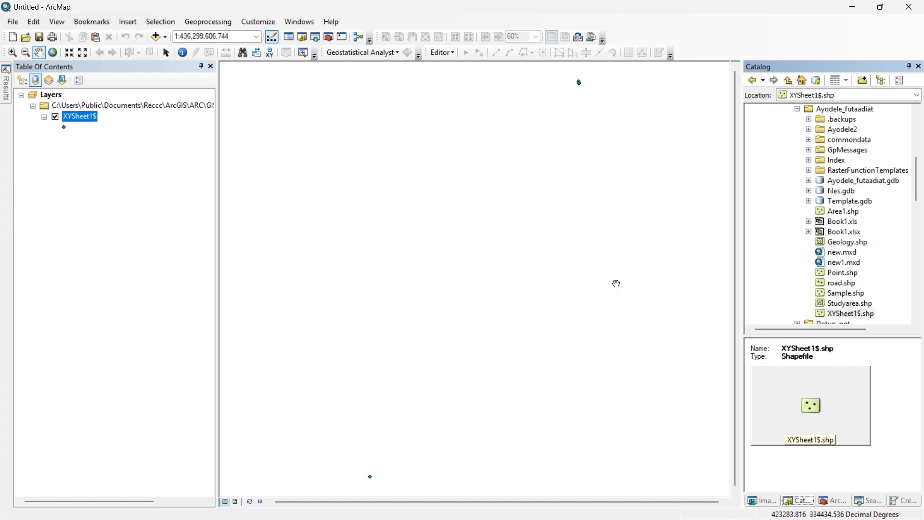
pyautogui.rightClick(847, 313)
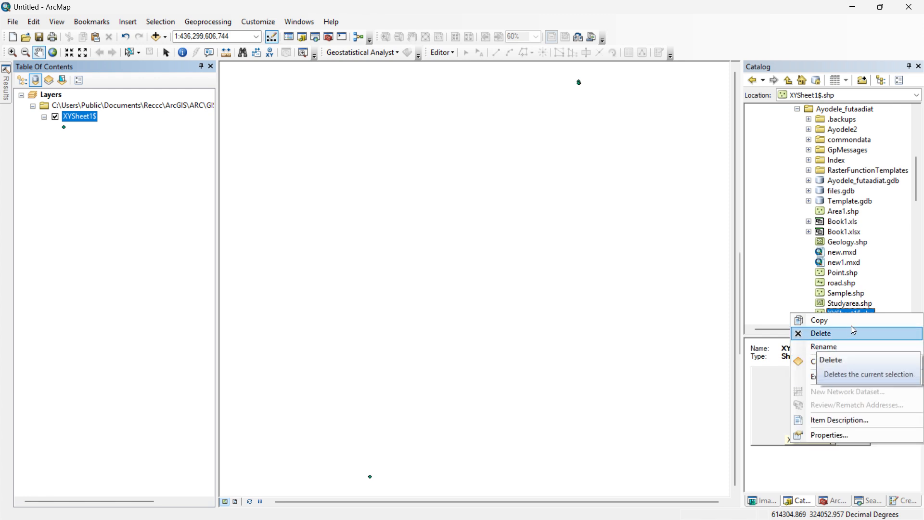
pyautogui.click(704, 292)
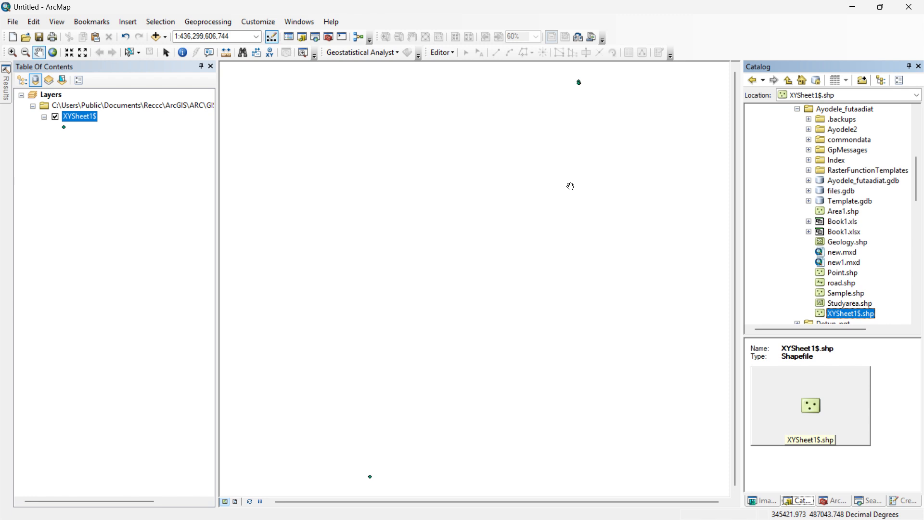
pyautogui.scroll(-1, 582, 78)
pyautogui.scroll(-2, 582, 78)
pyautogui.click(12, 52)
pyautogui.moveTo(570, 74); pyautogui.dragTo(590, 93)
pyautogui.moveTo(472, 235); pyautogui.dragTo(518, 309)
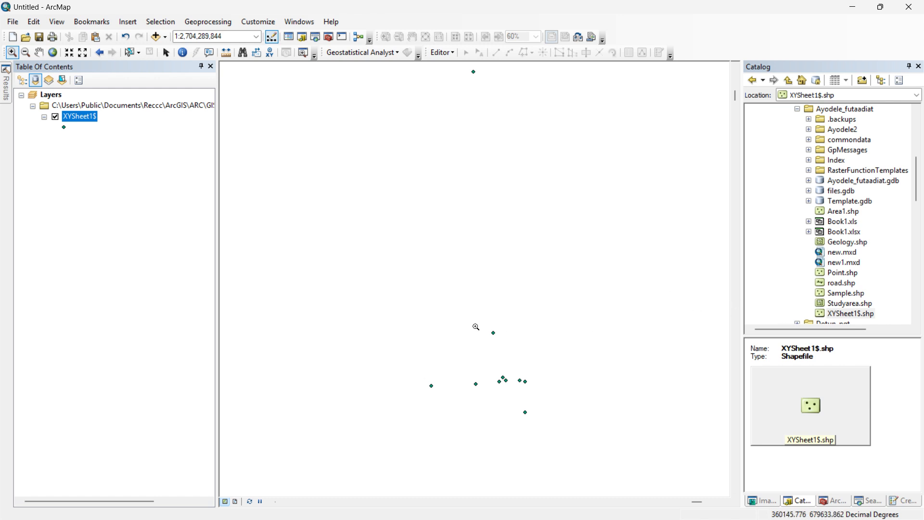
# - Turn on feature labels for the XYSheet1$ layer, using samp_posit as the label field
pyautogui.doubleClick(73, 119)
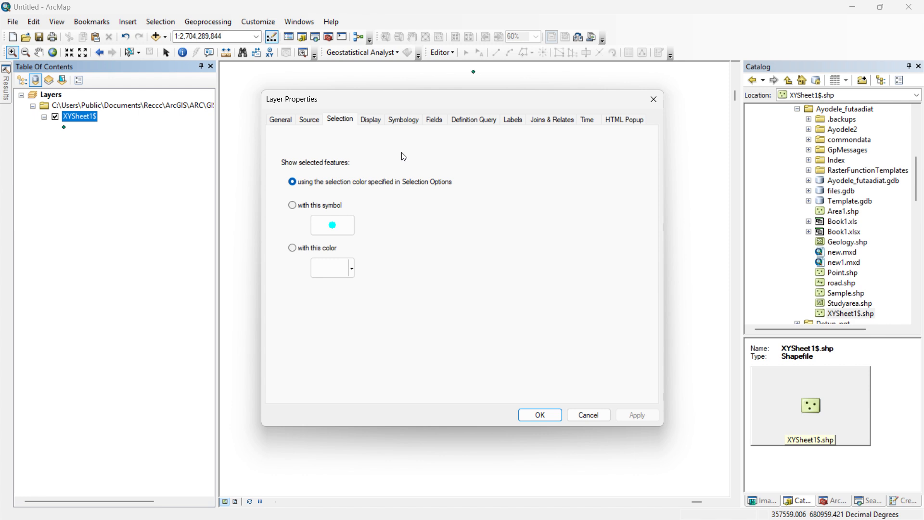
pyautogui.click(513, 120)
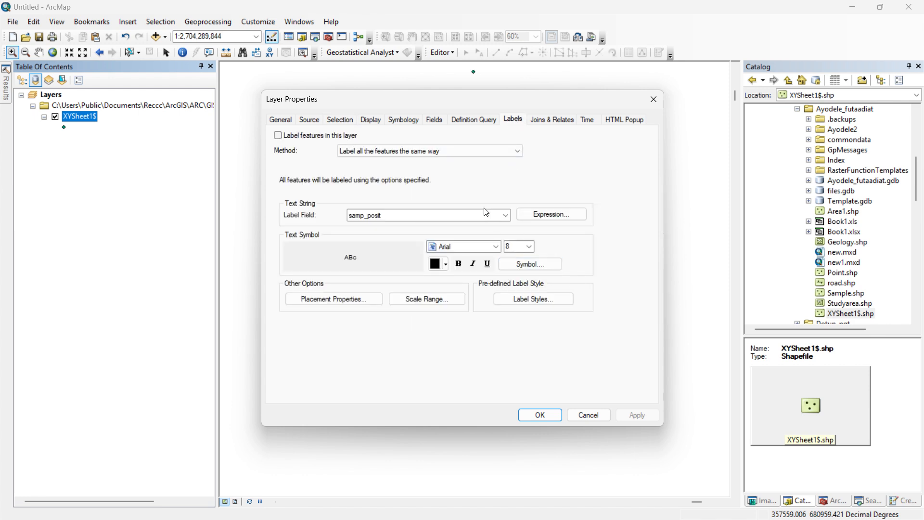
pyautogui.click(540, 415)
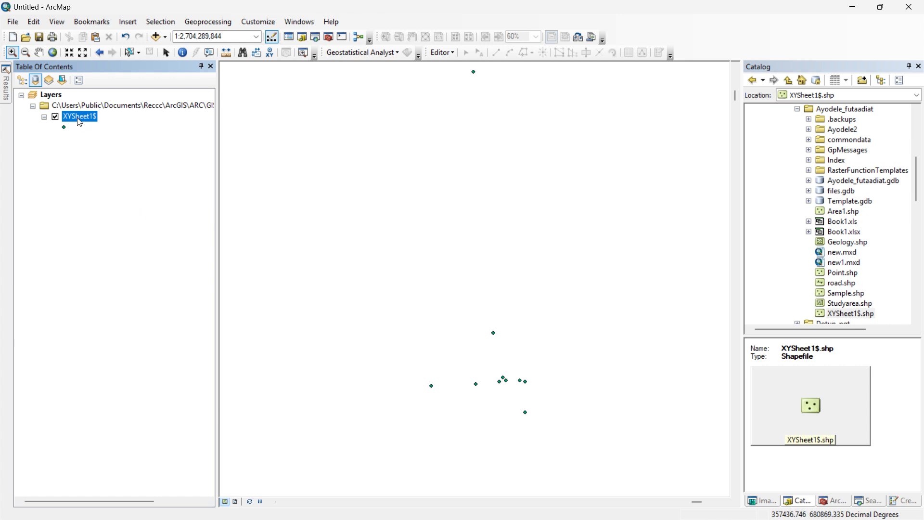
pyautogui.rightClick(79, 122)
pyautogui.click(131, 367)
pyautogui.click(278, 158)
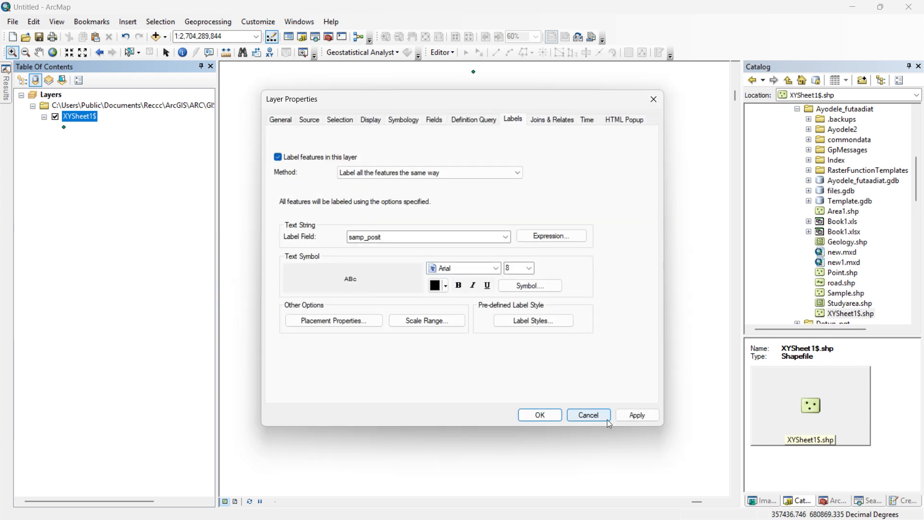
pyautogui.click(626, 415)
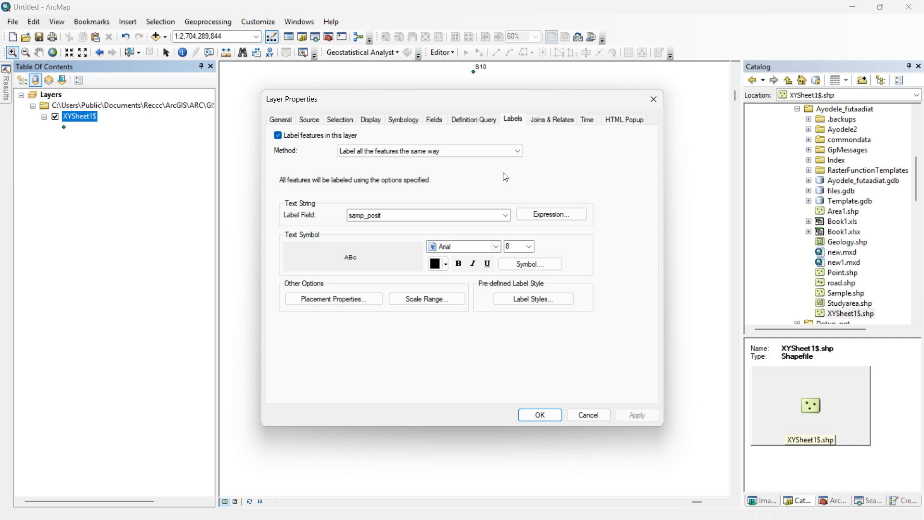
pyautogui.moveTo(492, 102); pyautogui.dragTo(244, 102)
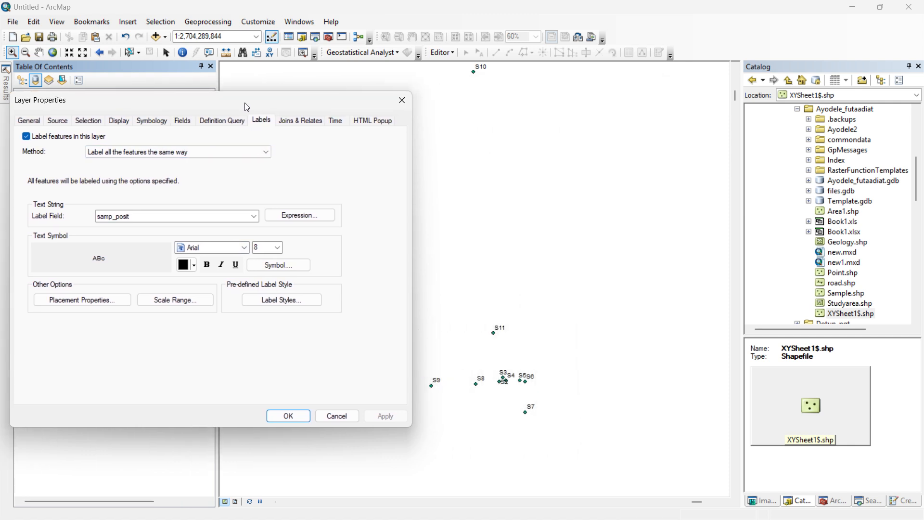
pyautogui.click(287, 416)
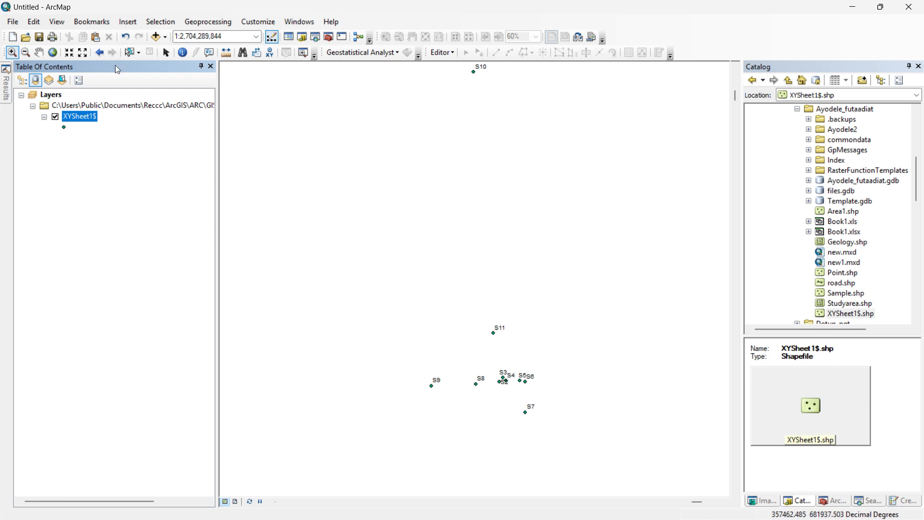
# - Set the data frame's display units to Meters
pyautogui.click(57, 22)
pyautogui.click(82, 161)
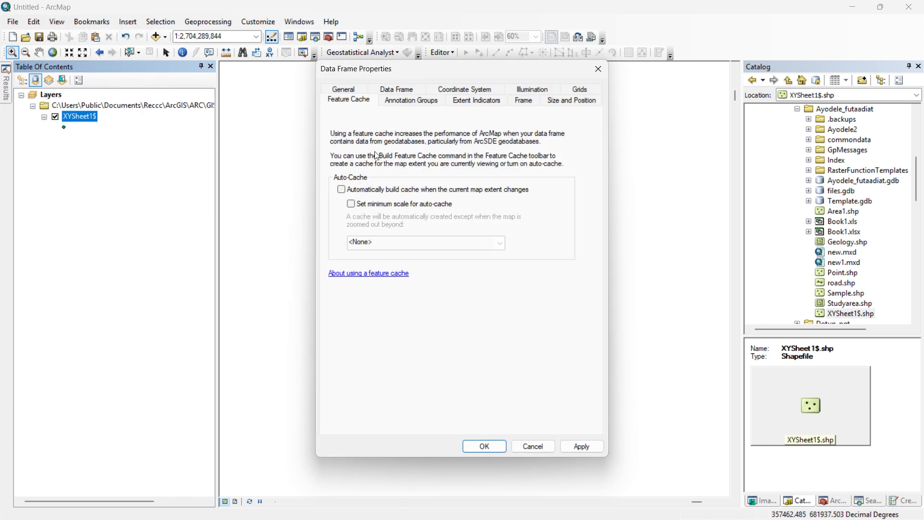
pyautogui.click(514, 102)
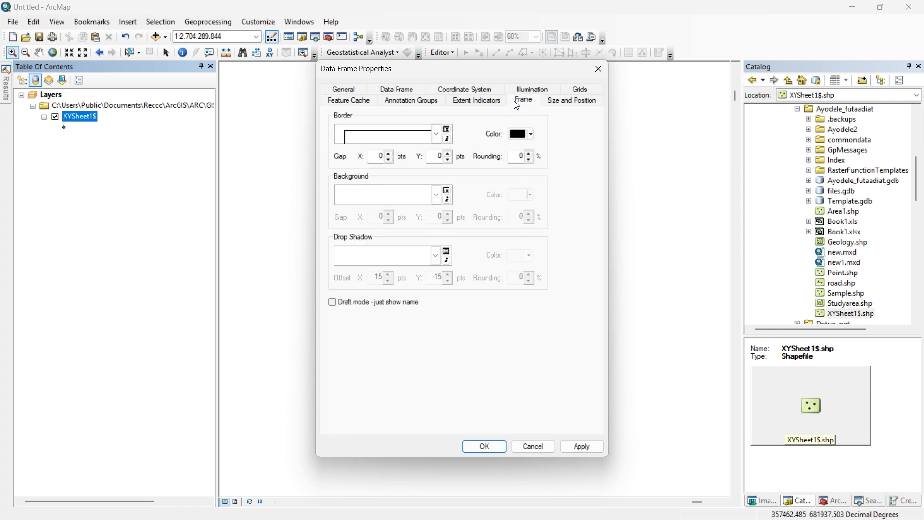
pyautogui.click(358, 90)
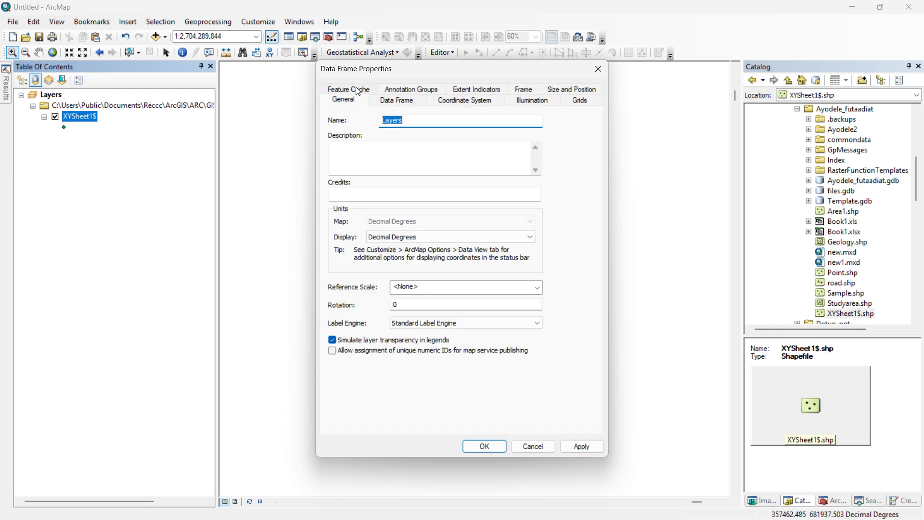
pyautogui.click(413, 236)
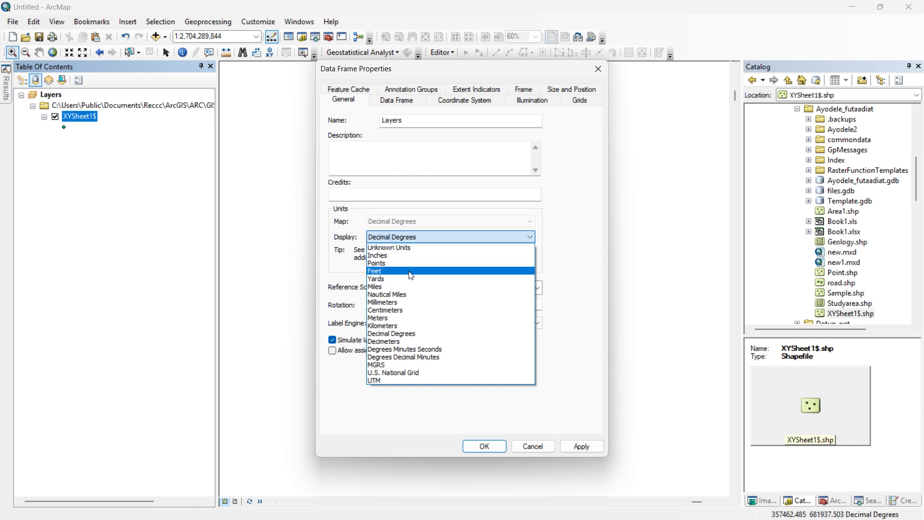
pyautogui.click(408, 318)
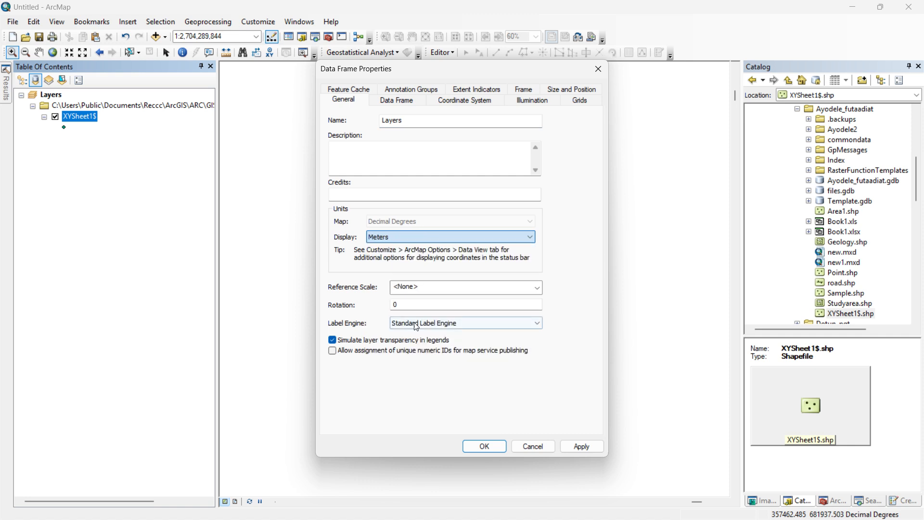
pyautogui.click(484, 446)
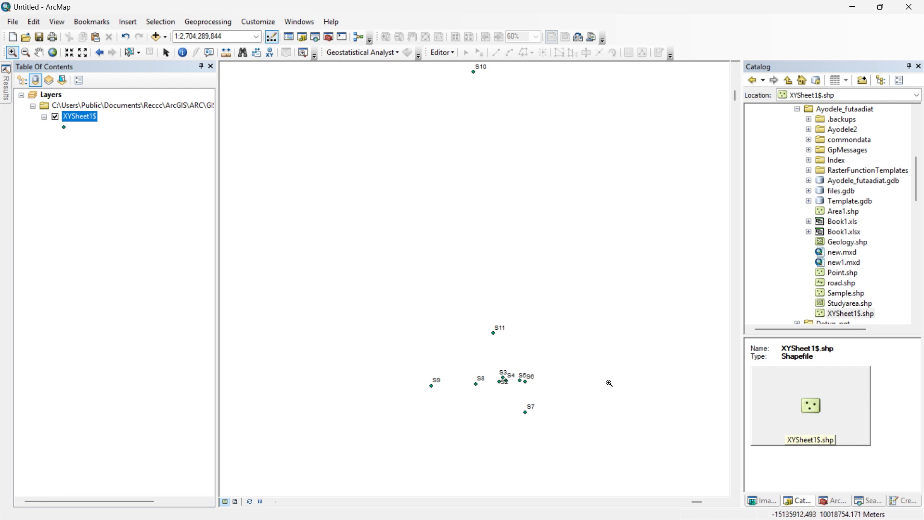
# - Start creating another feature class from an XY table using Sheet1$ of Book1.xls
pyautogui.rightClick(843, 314)
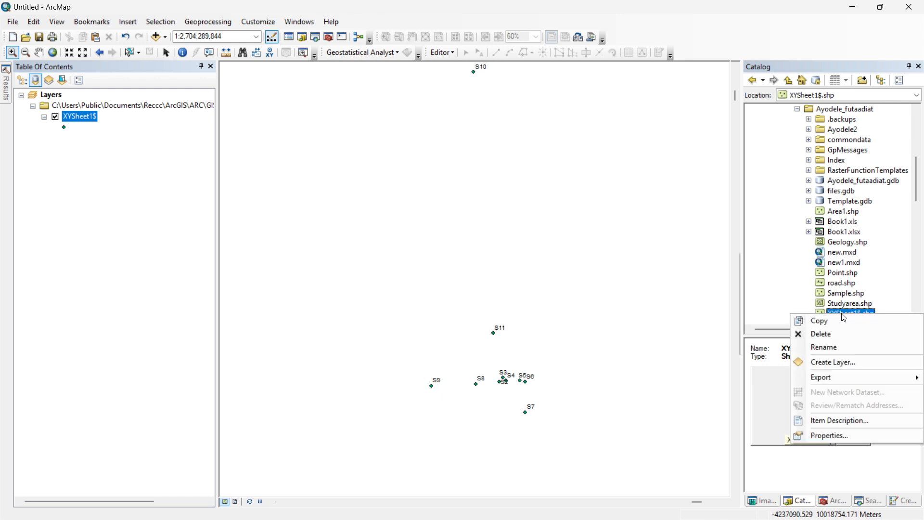
pyautogui.click(785, 295)
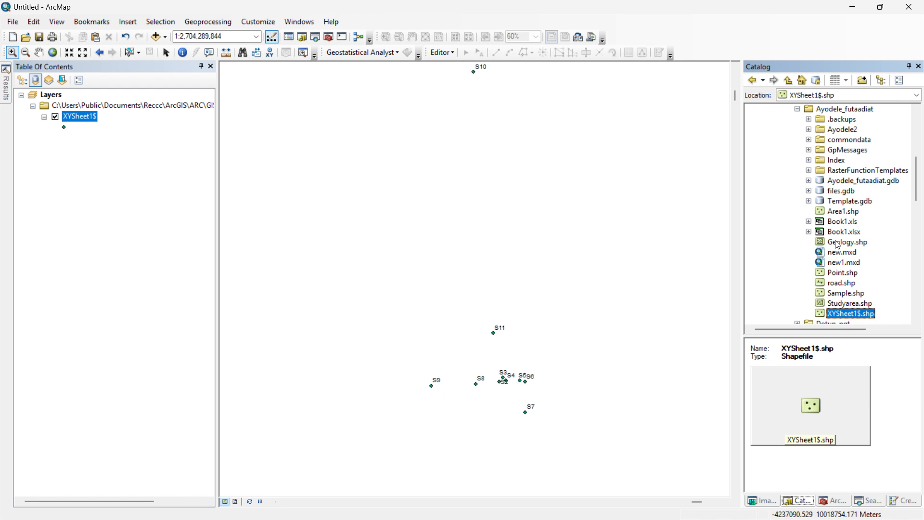
pyautogui.click(838, 223)
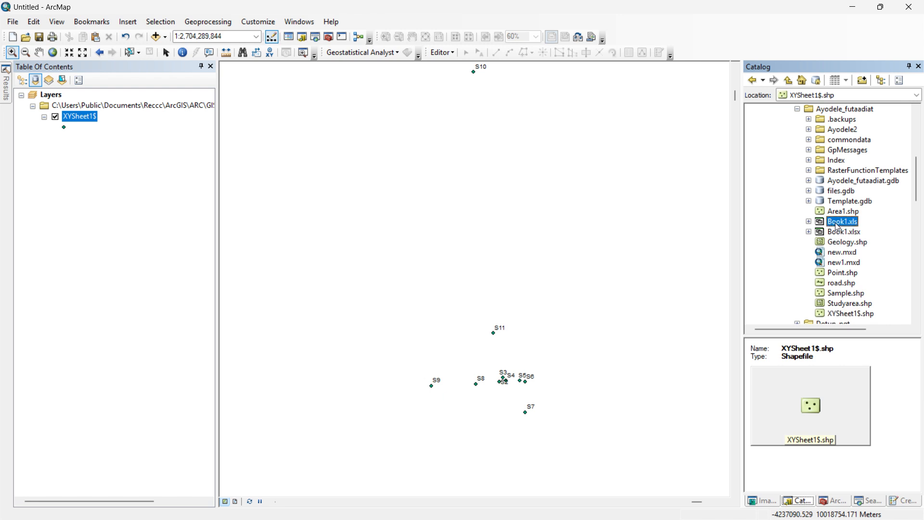
pyautogui.rightClick(803, 363)
pyautogui.click(776, 359)
pyautogui.rightClick(778, 359)
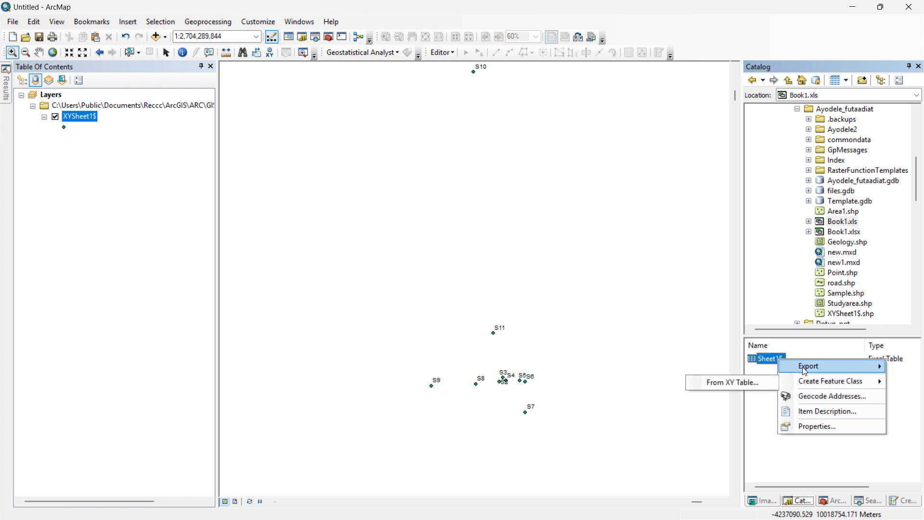
pyautogui.moveTo(799, 367)
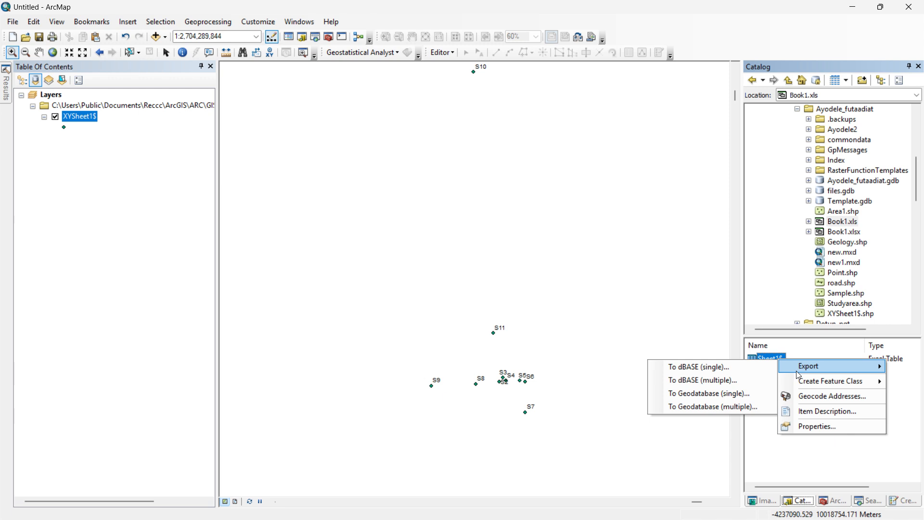
pyautogui.click(761, 381)
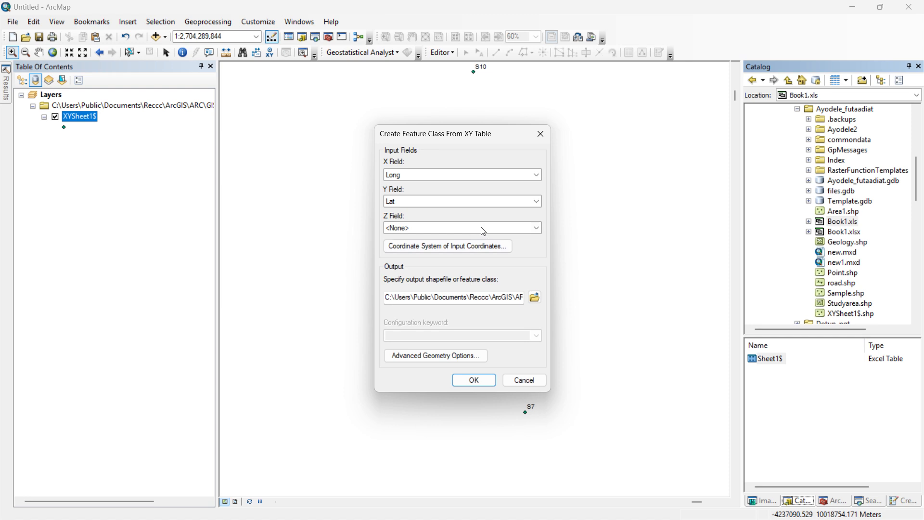
# - Set the input coordinate system to GCS_WGS_1984 and use Long as the X field for the new feature class
pyautogui.click(464, 246)
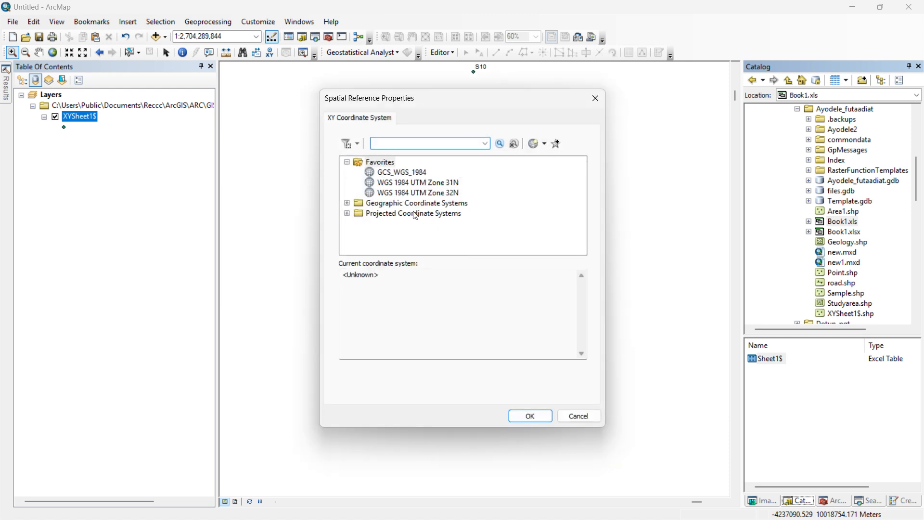
pyautogui.click(402, 194)
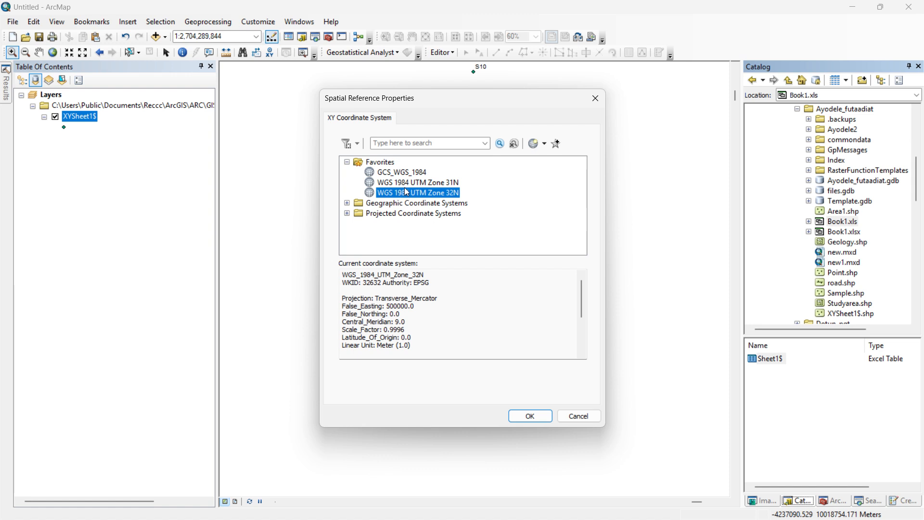
pyautogui.click(400, 173)
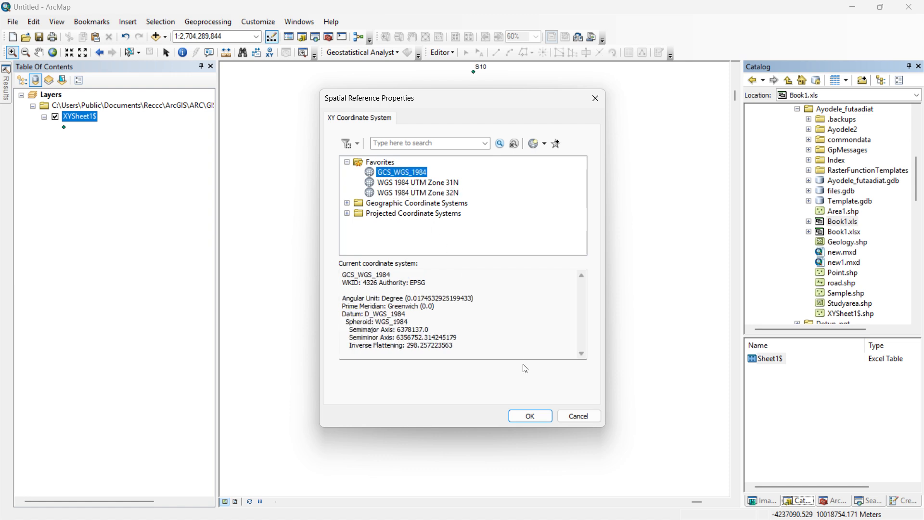
pyautogui.click(548, 420)
pyautogui.click(441, 174)
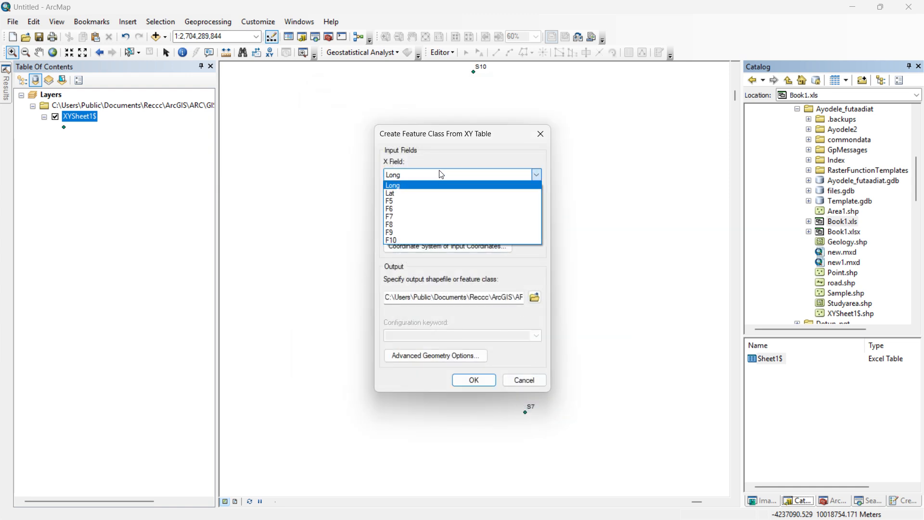
pyautogui.click(442, 186)
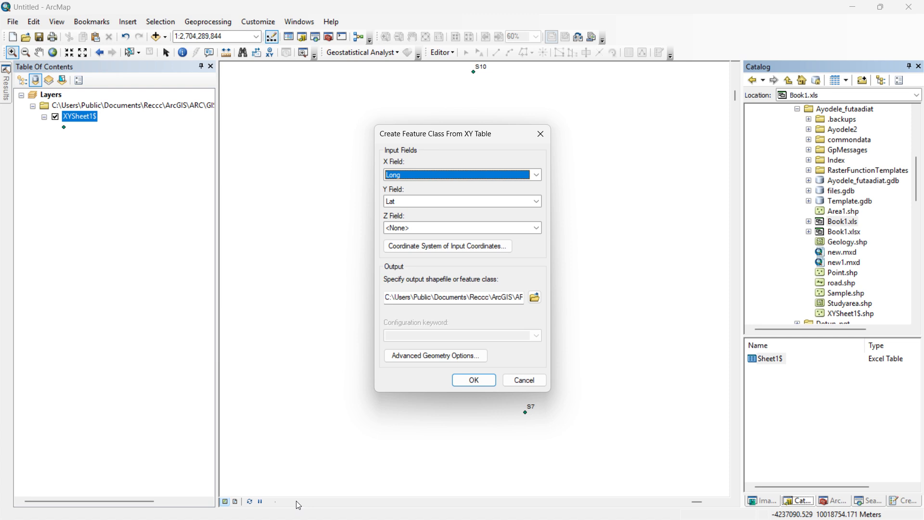
# - Check the Long and Lat coordinates of Book1.xls in Excel, return to ArcMap and cancel the feature class creation
pyautogui.press('super')
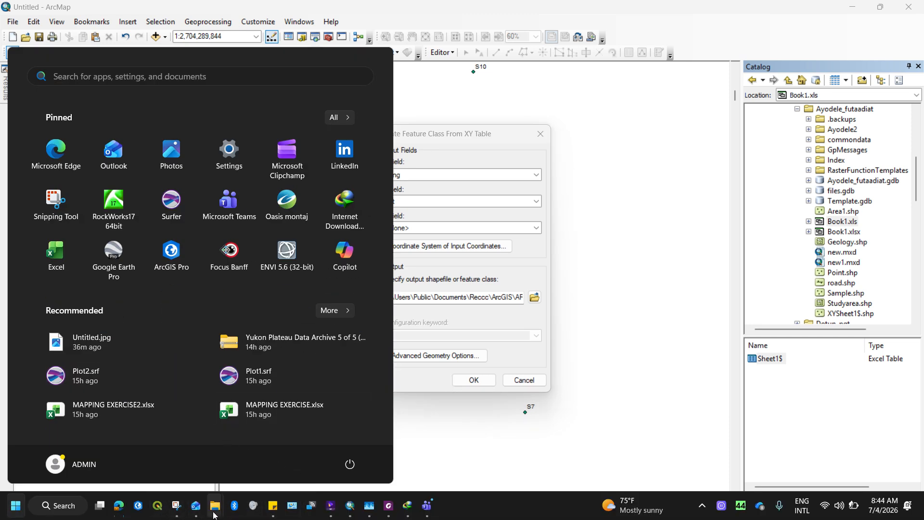
pyautogui.moveTo(214, 514)
pyautogui.click(352, 443)
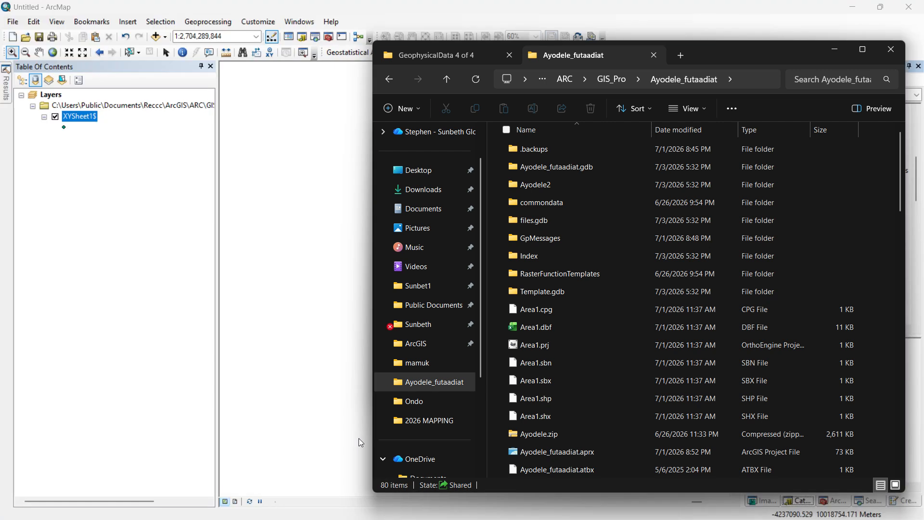
pyautogui.scroll(-10, 632, 355)
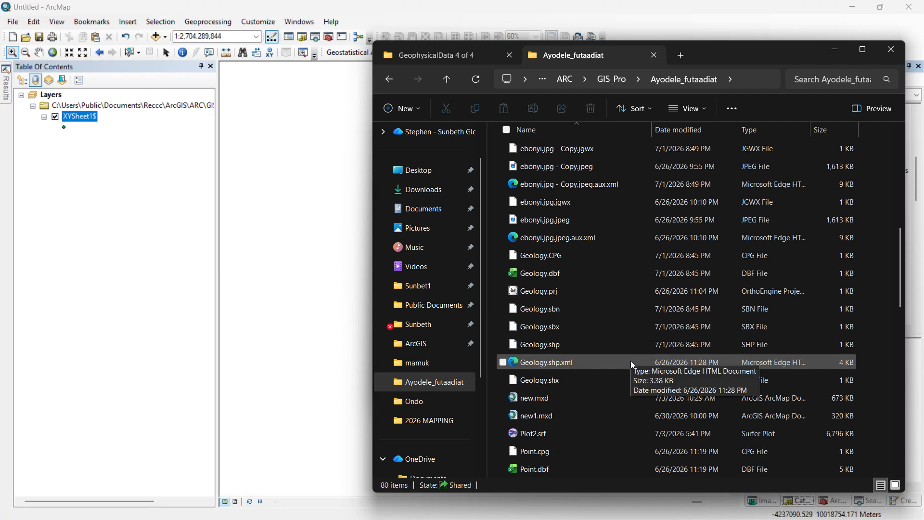
pyautogui.scroll(-10, 630, 362)
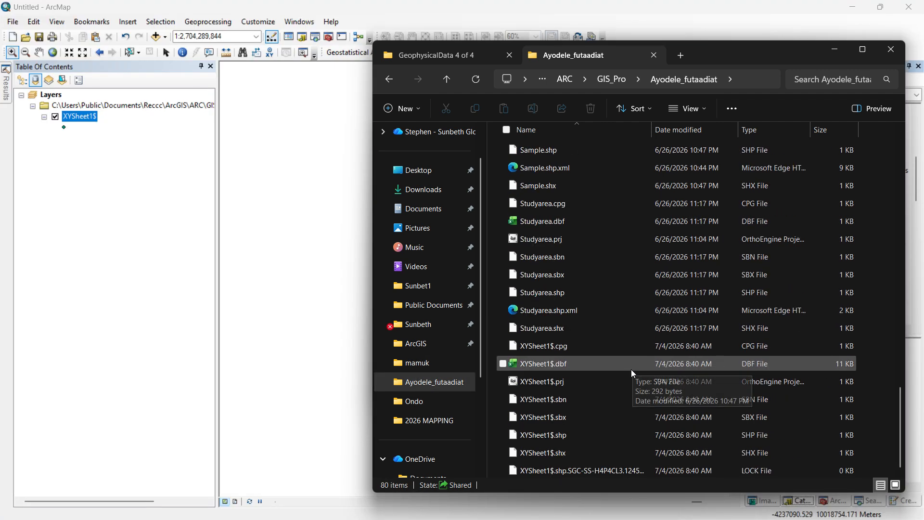
pyautogui.scroll(2, 636, 348)
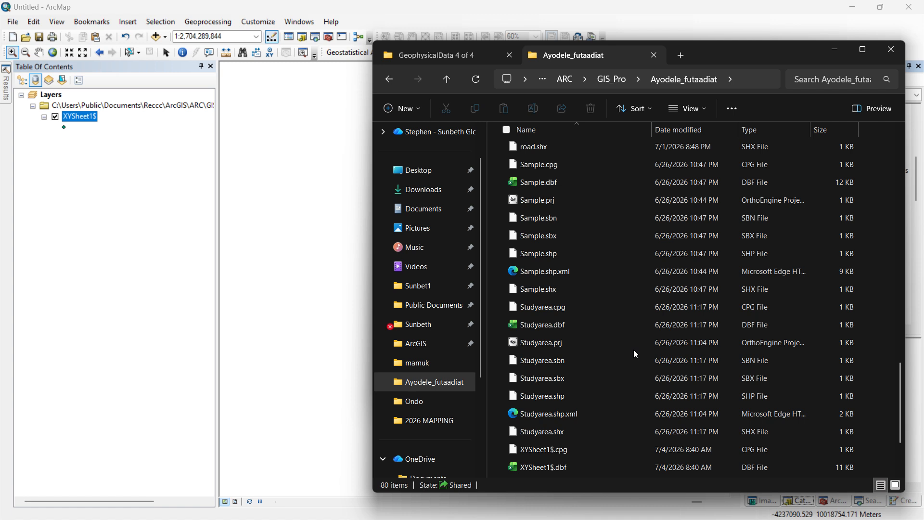
pyautogui.scroll(2, 634, 350)
pyautogui.scroll(8, 634, 349)
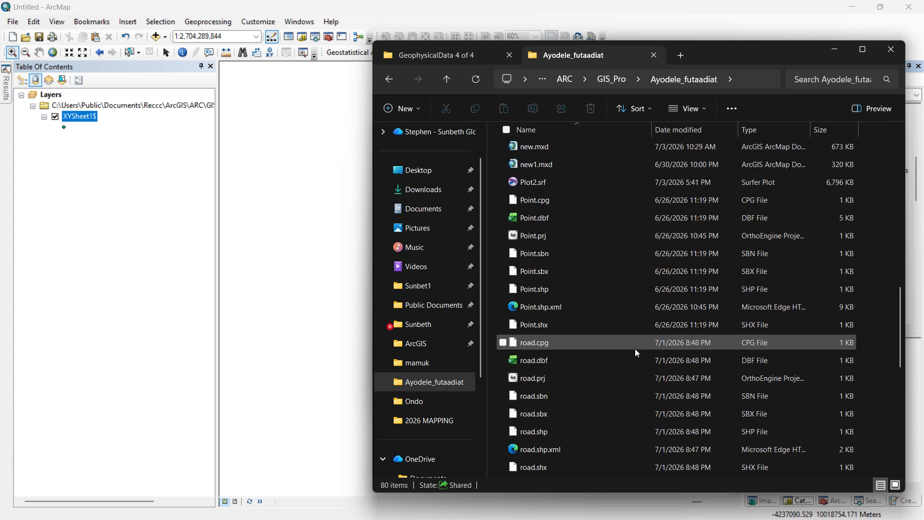
pyautogui.scroll(5, 617, 325)
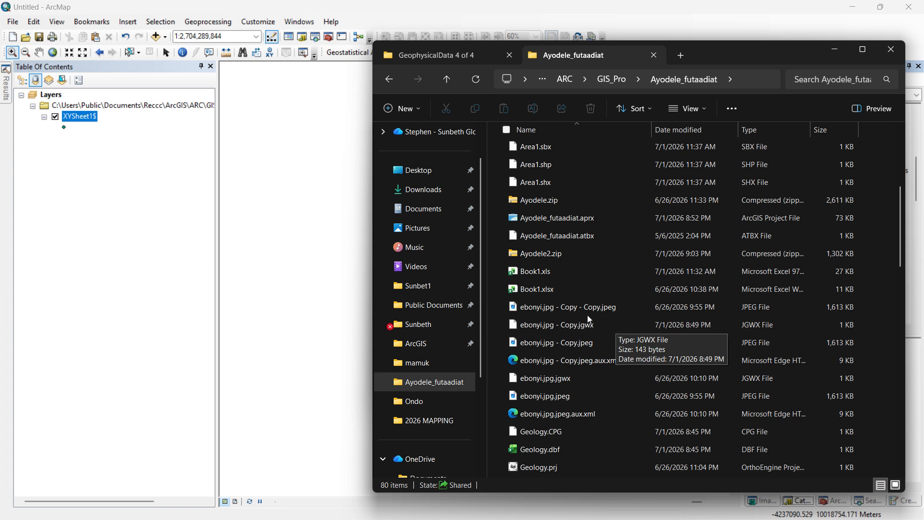
pyautogui.click(559, 275)
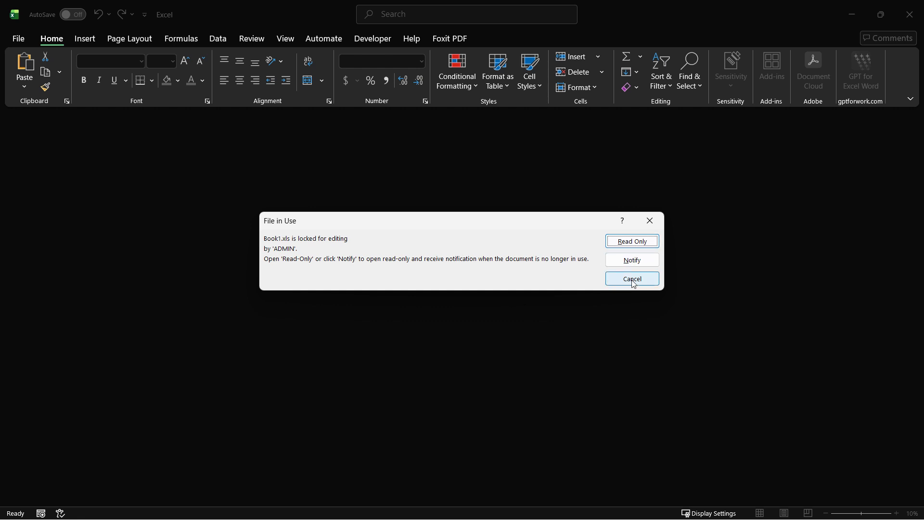
pyautogui.click(634, 261)
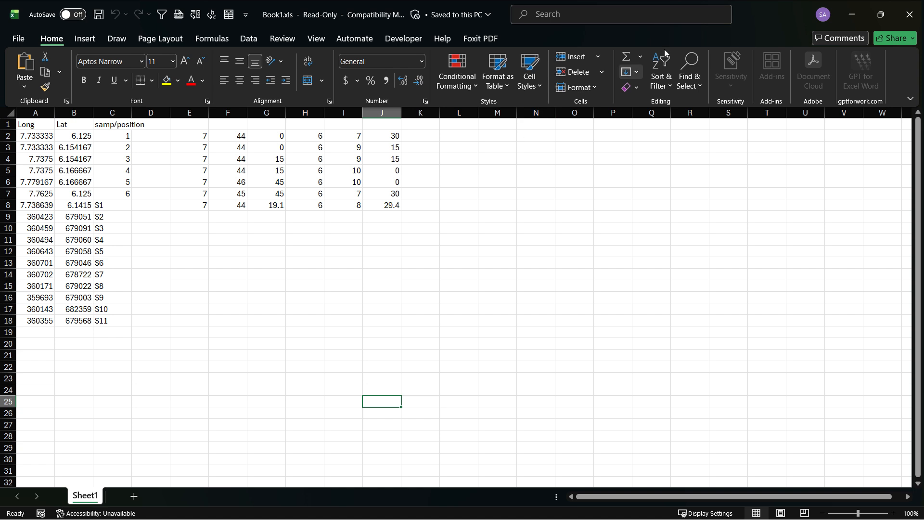
pyautogui.click(847, 20)
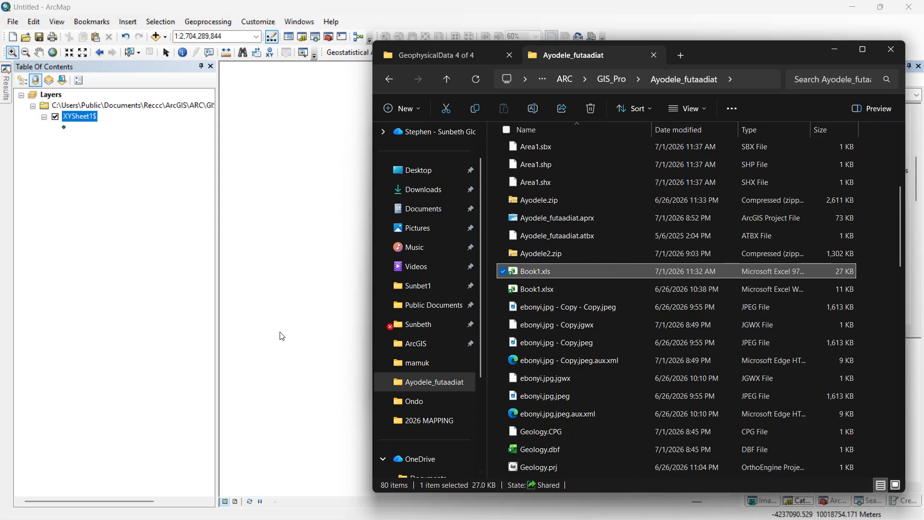
pyautogui.click(172, 356)
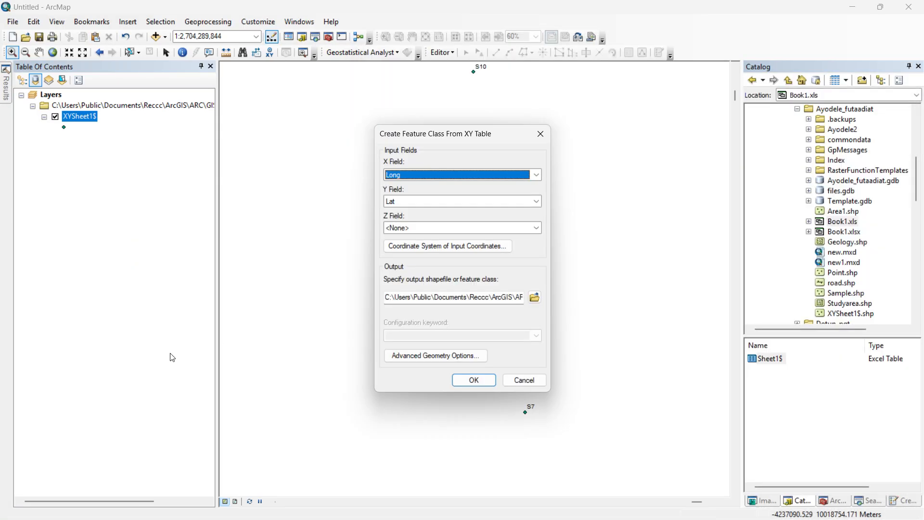
pyautogui.click(523, 384)
# - Display the full extent of the map and zoom in on the cluster of points labelled 1 to 6 and S1
pyautogui.scroll(-3, 447, 252)
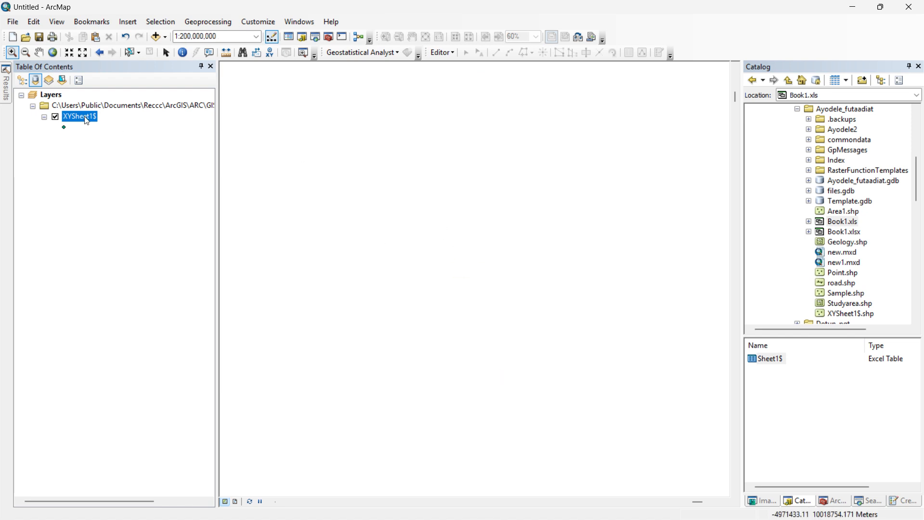
pyautogui.click(52, 52)
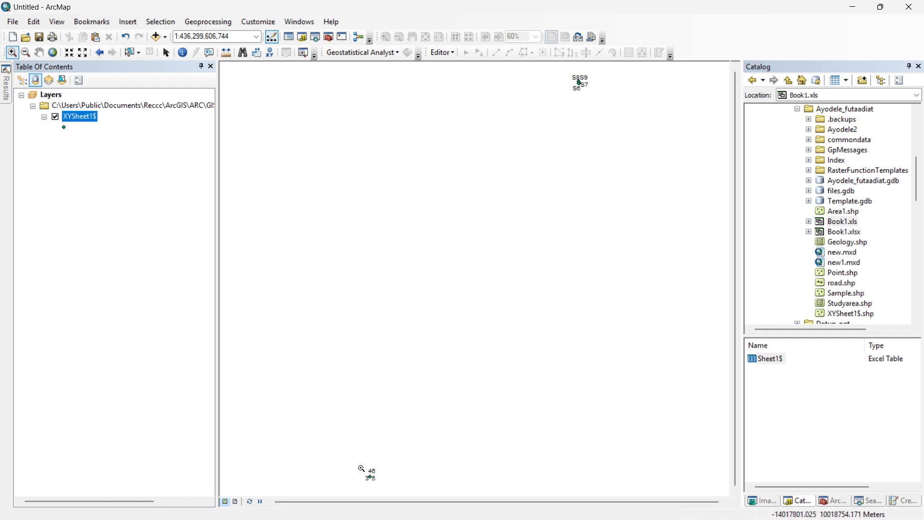
pyautogui.moveTo(383, 479); pyautogui.dragTo(358, 468)
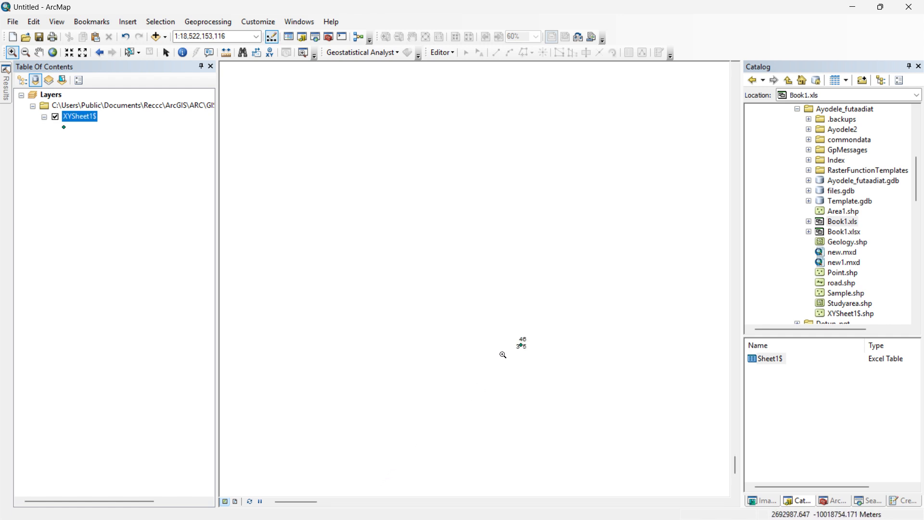
pyautogui.moveTo(512, 336)
pyautogui.mouseDown()
pyautogui.moveTo(532, 354)
pyautogui.moveTo(518, 353)
pyautogui.mouseUp()
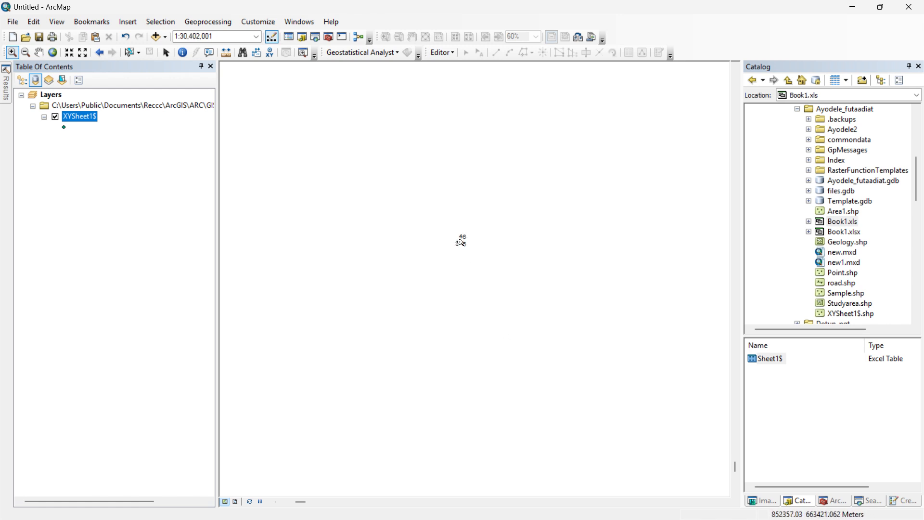
pyautogui.moveTo(456, 239); pyautogui.dragTo(472, 252)
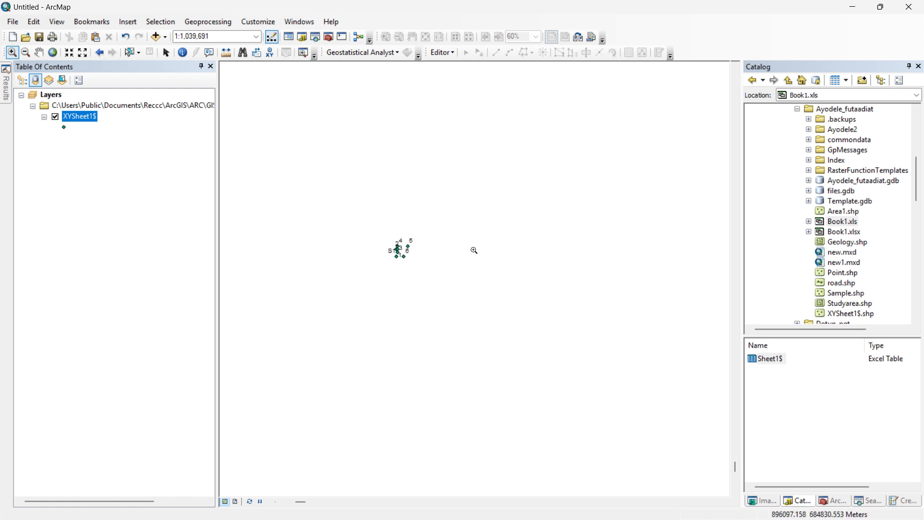
pyautogui.moveTo(384, 235); pyautogui.dragTo(421, 265)
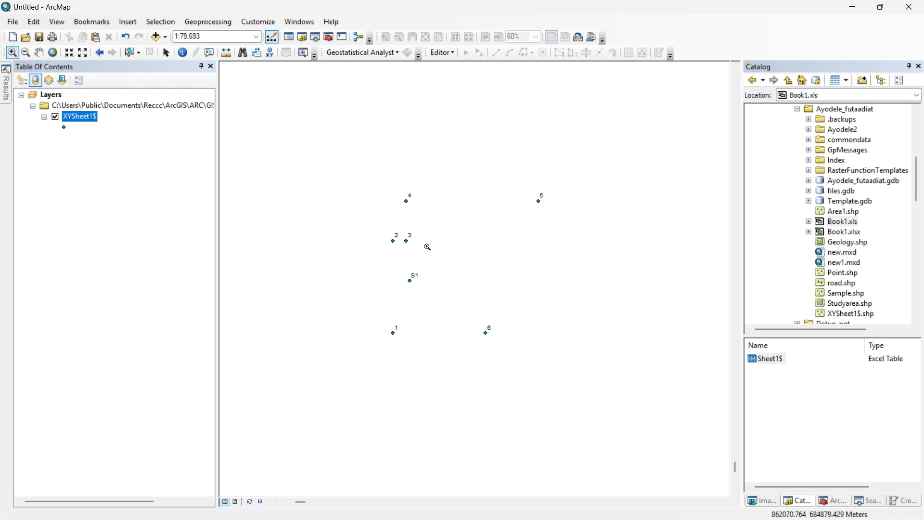
pyautogui.moveTo(386, 188); pyautogui.dragTo(548, 349)
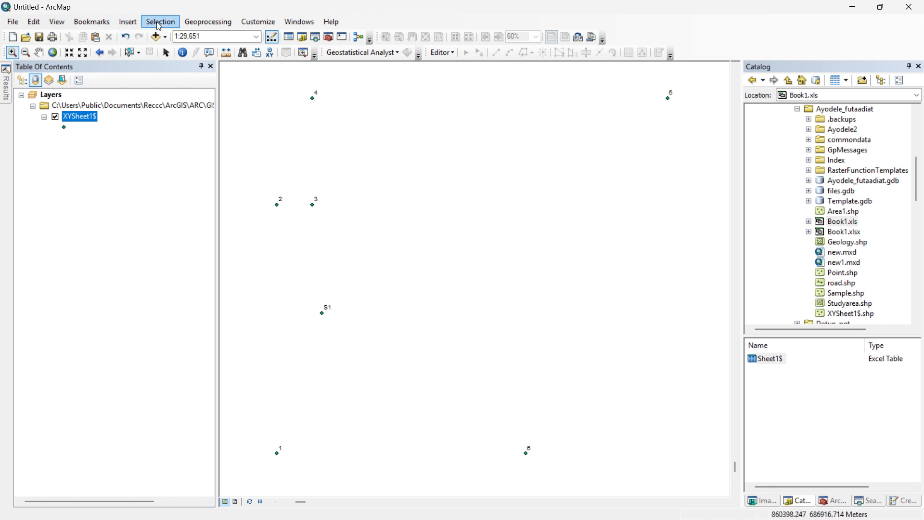
# - Set the data frame's display units to Decimal Degrees
pyautogui.click(56, 21)
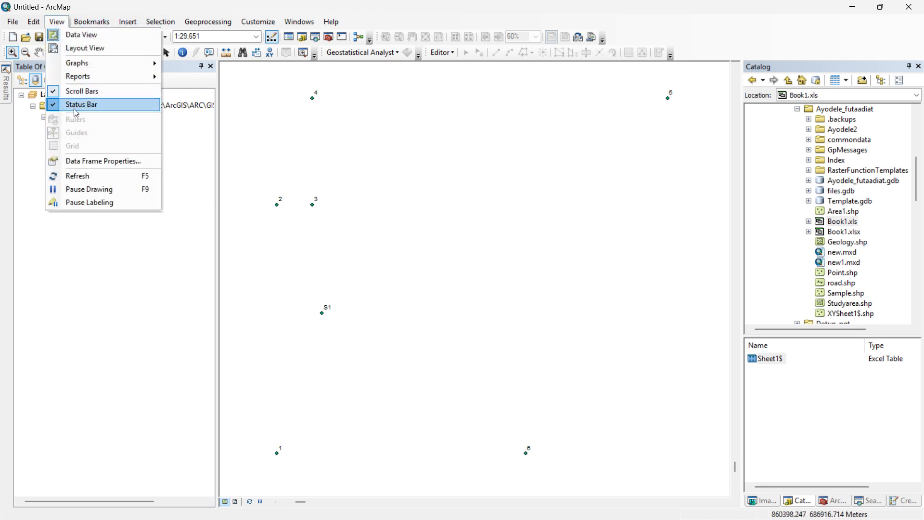
pyautogui.click(84, 160)
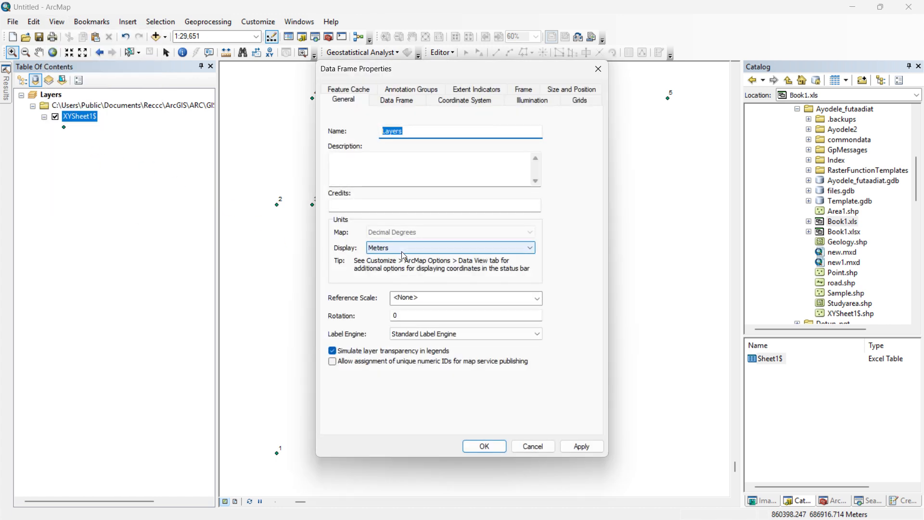
pyautogui.click(401, 249)
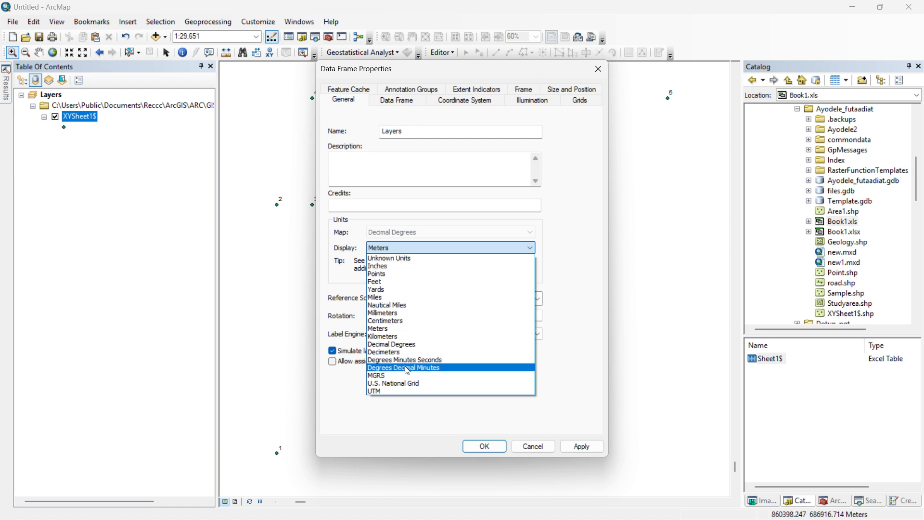
pyautogui.click(408, 345)
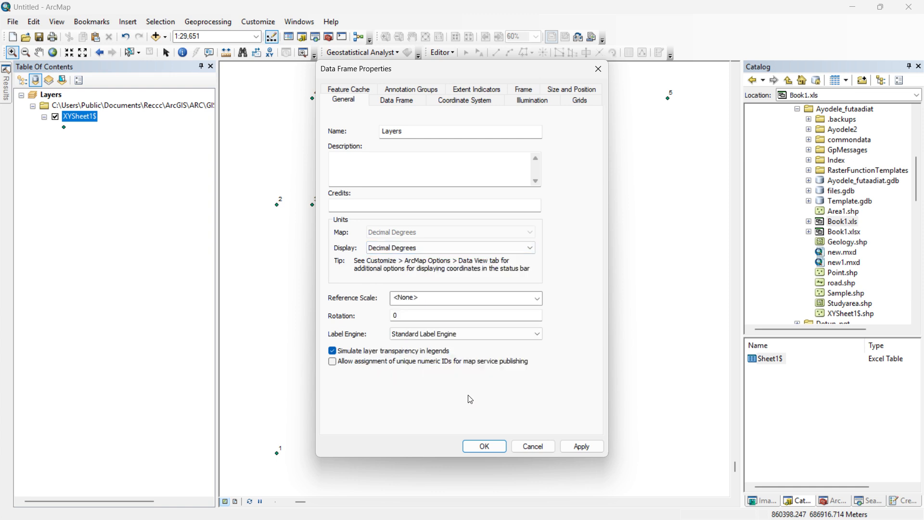
pyautogui.click(484, 447)
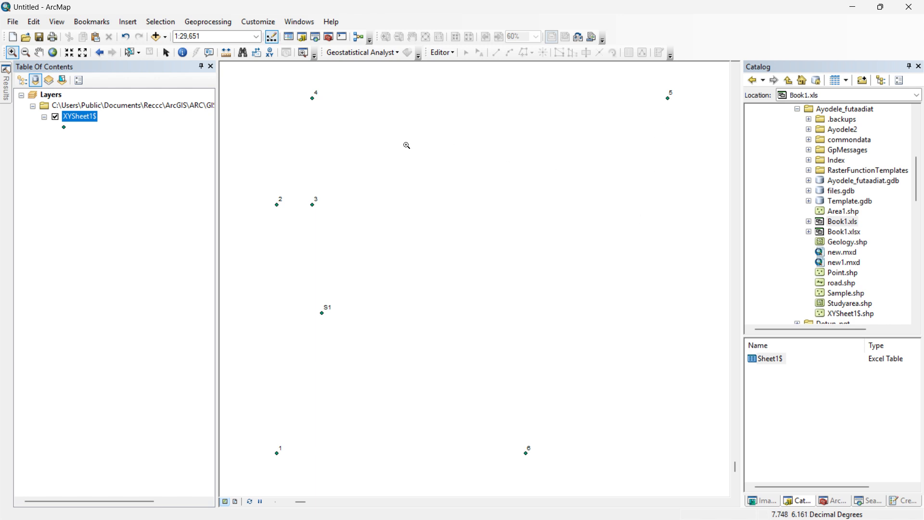
# - Start adding XY data to the map, choosing Sheet1$ as the table with Long as the X field and Lat as the Y field
pyautogui.click(165, 37)
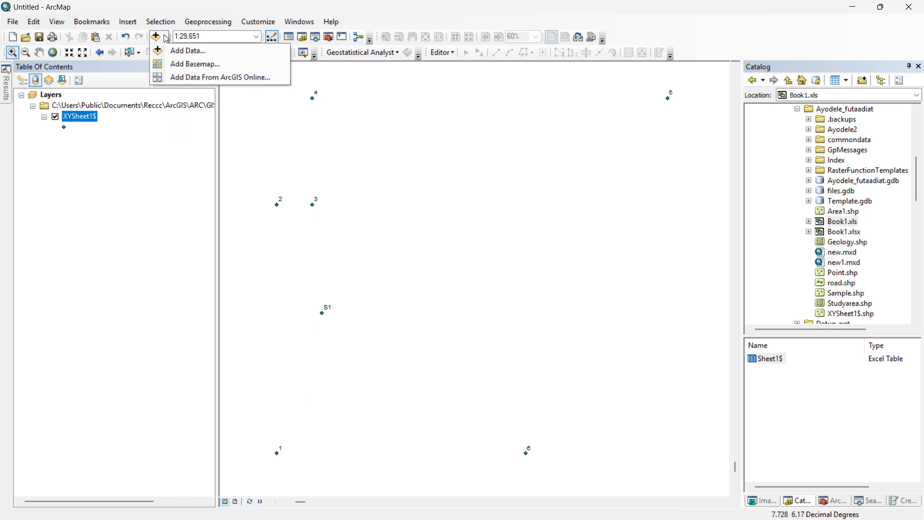
pyautogui.click(62, 23)
pyautogui.click(13, 22)
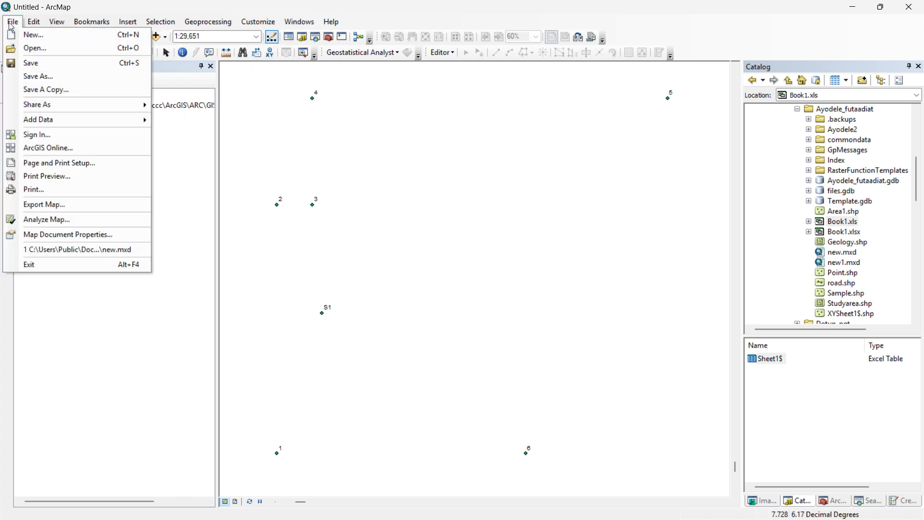
pyautogui.moveTo(33, 22)
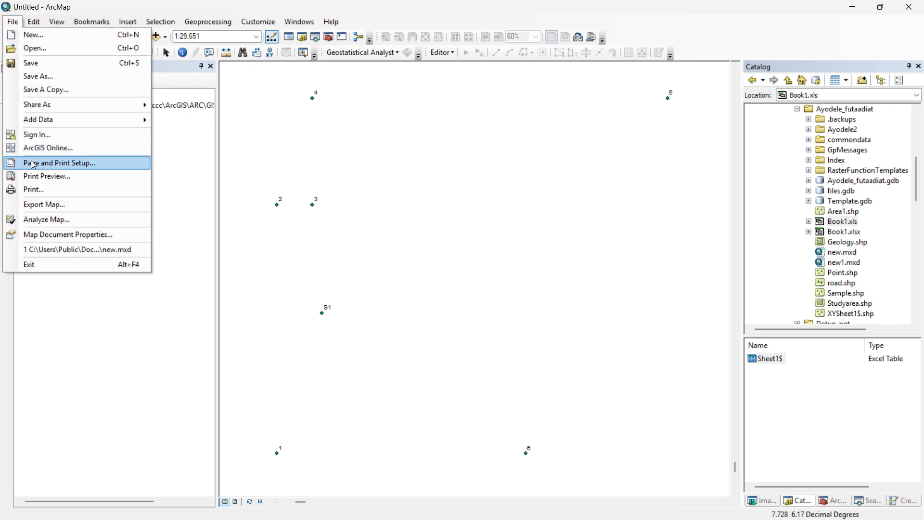
pyautogui.moveTo(68, 121)
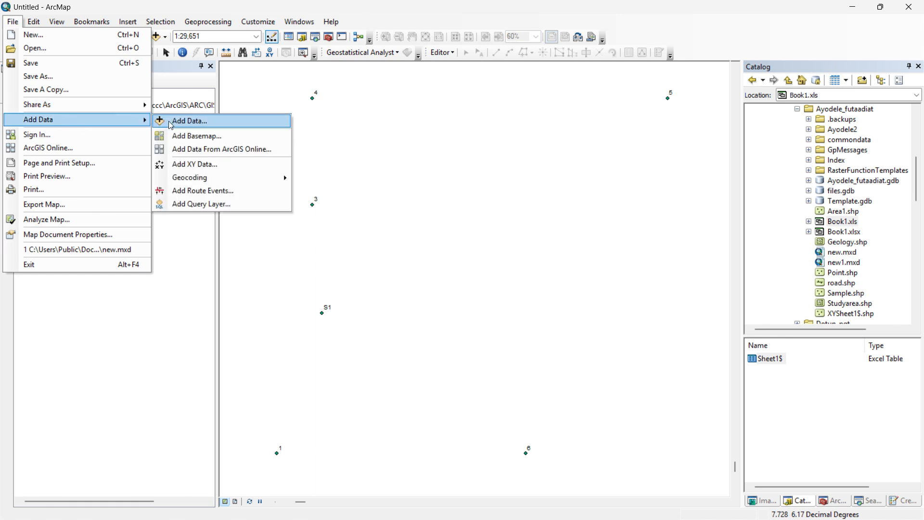
pyautogui.click(195, 165)
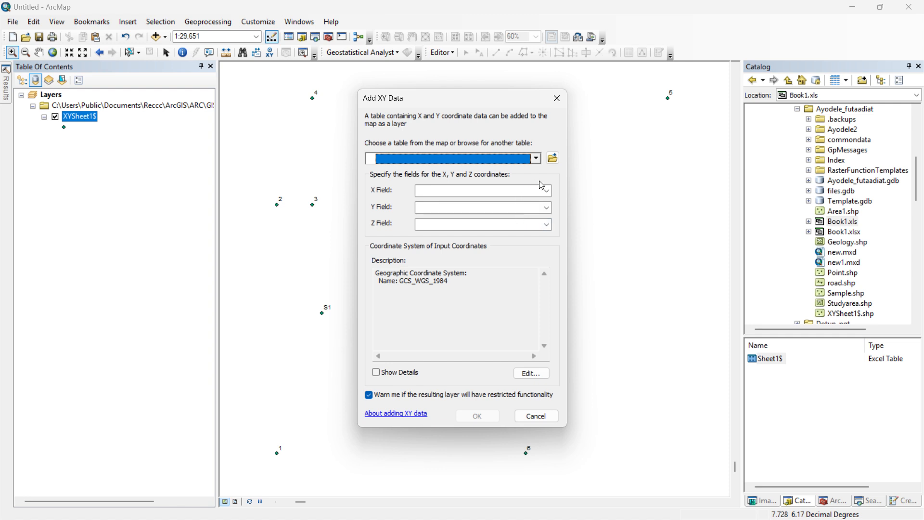
pyautogui.click(553, 157)
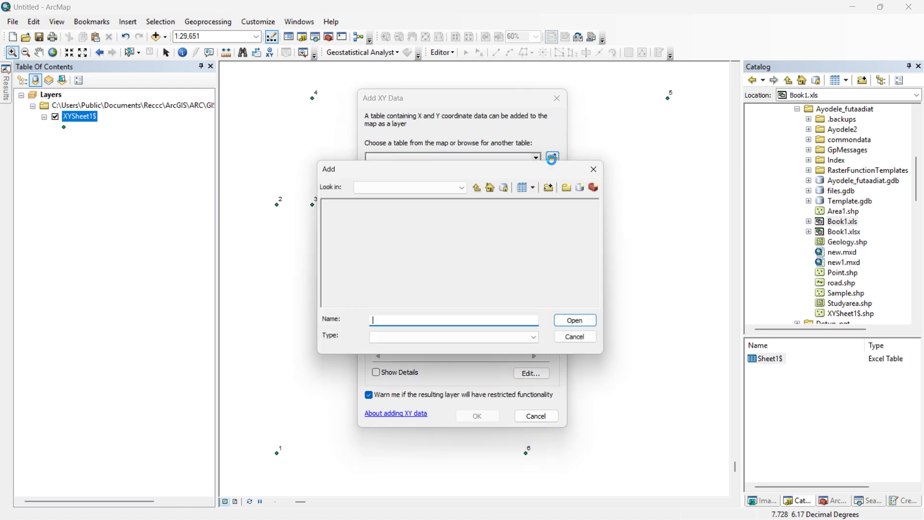
pyautogui.doubleClick(445, 204)
pyautogui.doubleClick(341, 203)
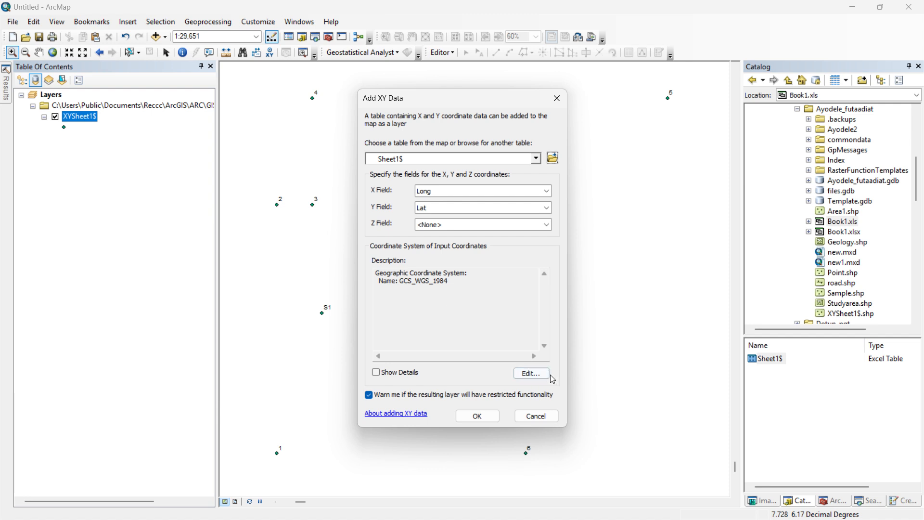
# - Set the coordinate system of the input coordinates to the projected WGS 1984 UTM Zone 32N
pyautogui.click(532, 374)
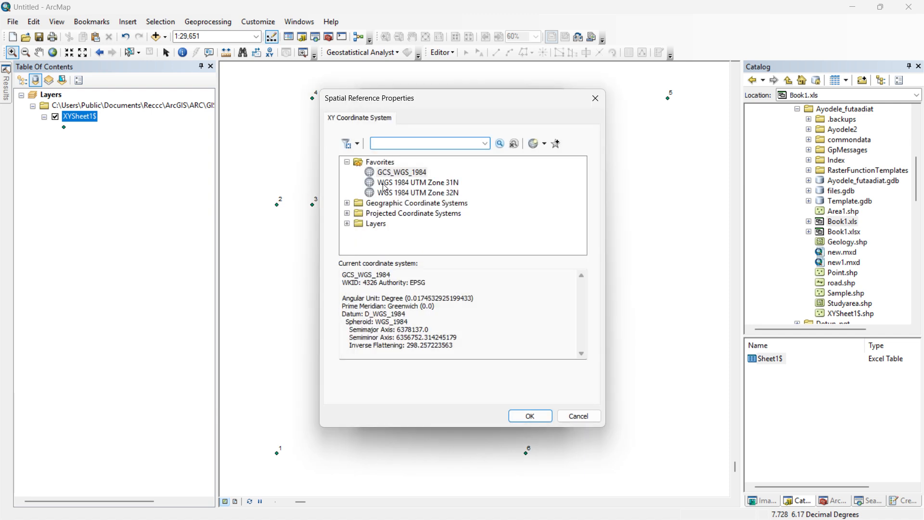
pyautogui.click(385, 185)
pyautogui.click(379, 215)
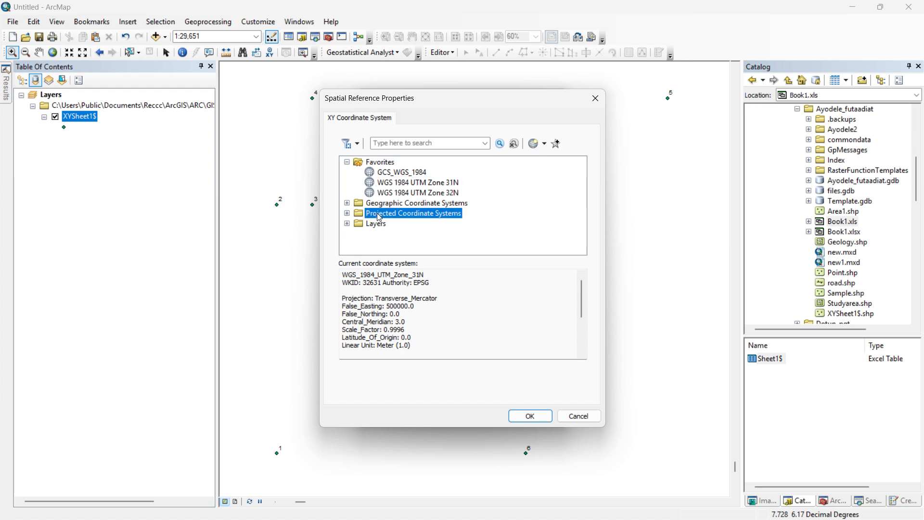
pyautogui.click(347, 213)
pyautogui.scroll(-2, 411, 214)
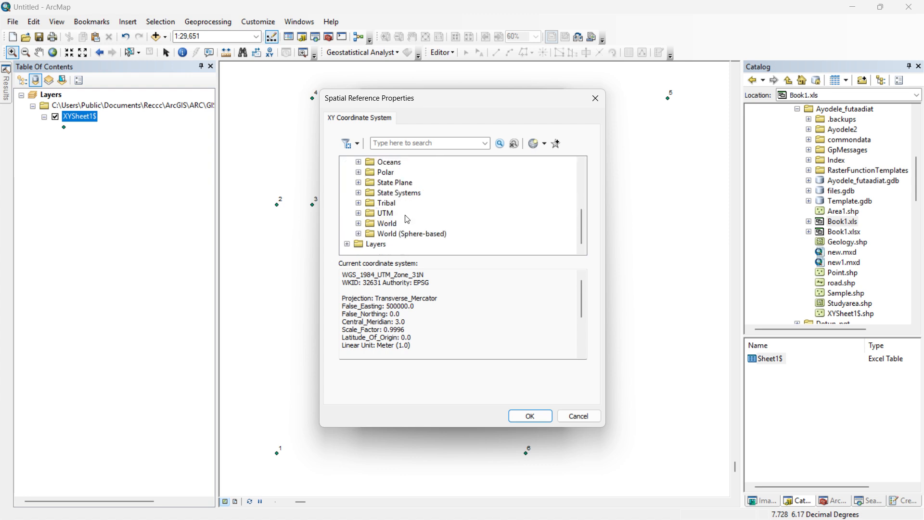
pyautogui.click(359, 214)
pyautogui.scroll(-3, 394, 210)
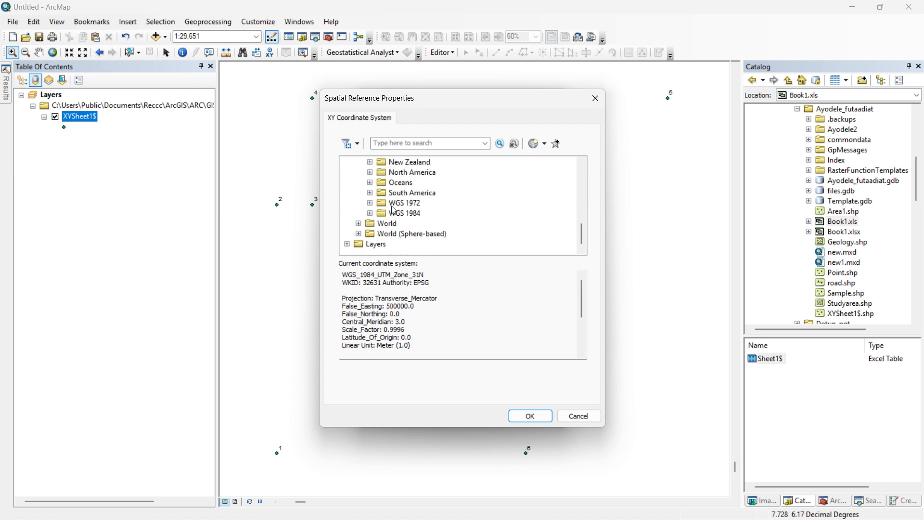
pyautogui.click(370, 214)
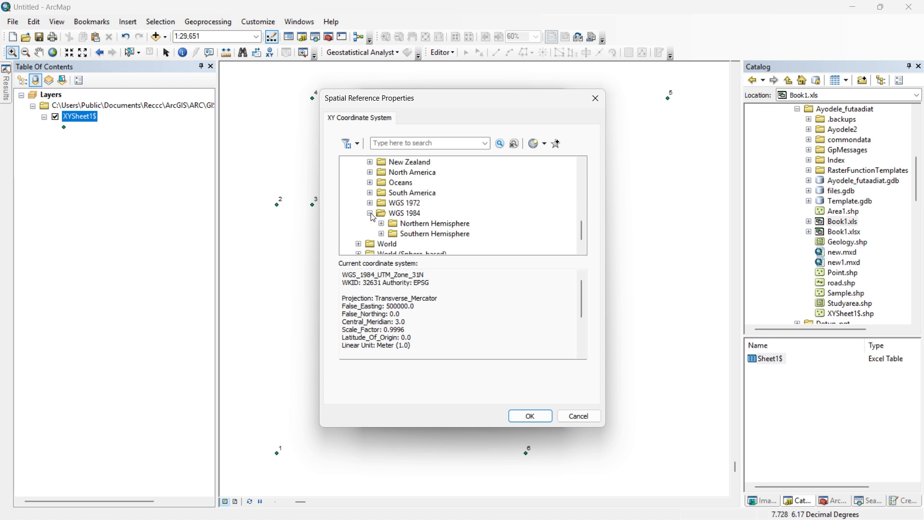
pyautogui.click(382, 224)
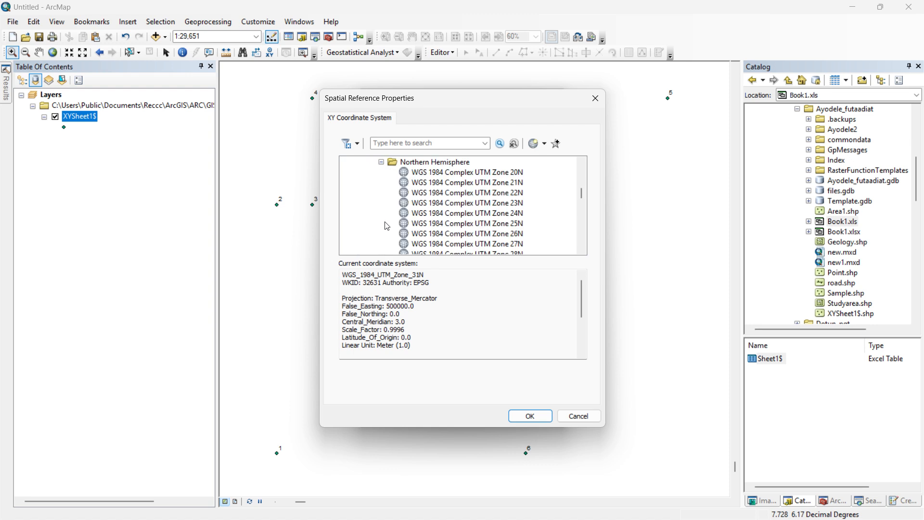
pyautogui.scroll(-15, 460, 212)
pyautogui.scroll(-8, 458, 217)
pyautogui.scroll(2, 456, 218)
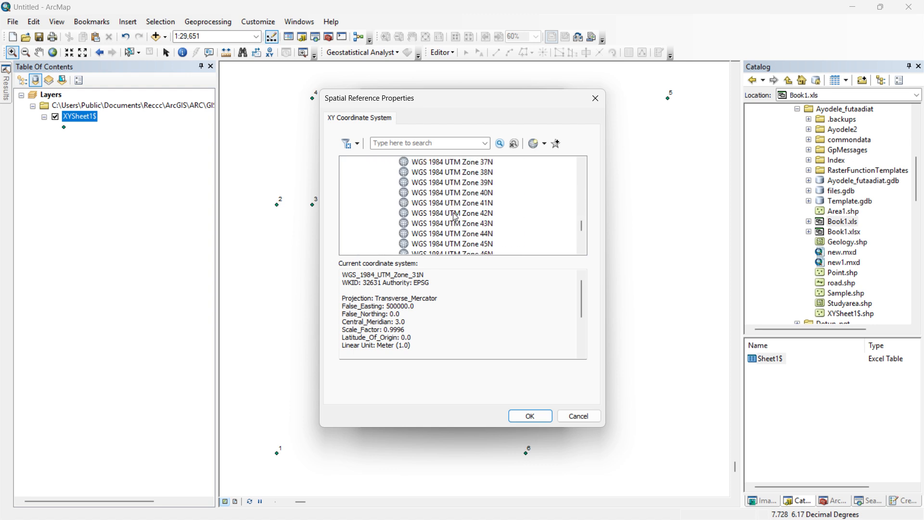
pyautogui.scroll(1, 456, 216)
pyautogui.click(458, 204)
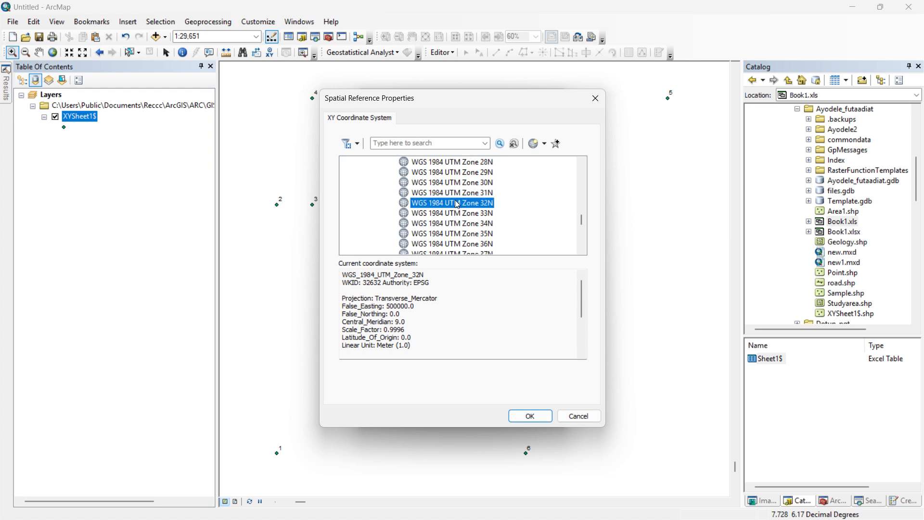
pyautogui.click(526, 417)
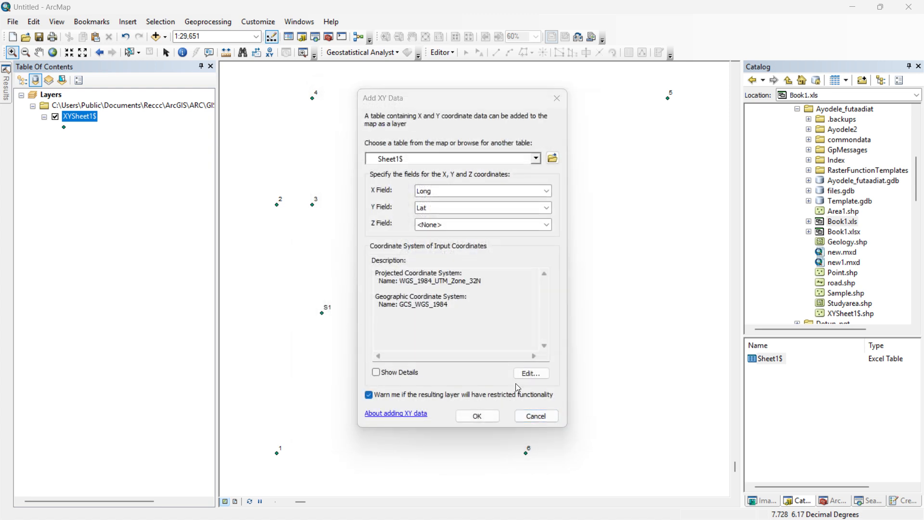
# - Add the Sheet1$ coordinates to the map as an event layer and label its features
pyautogui.click(494, 417)
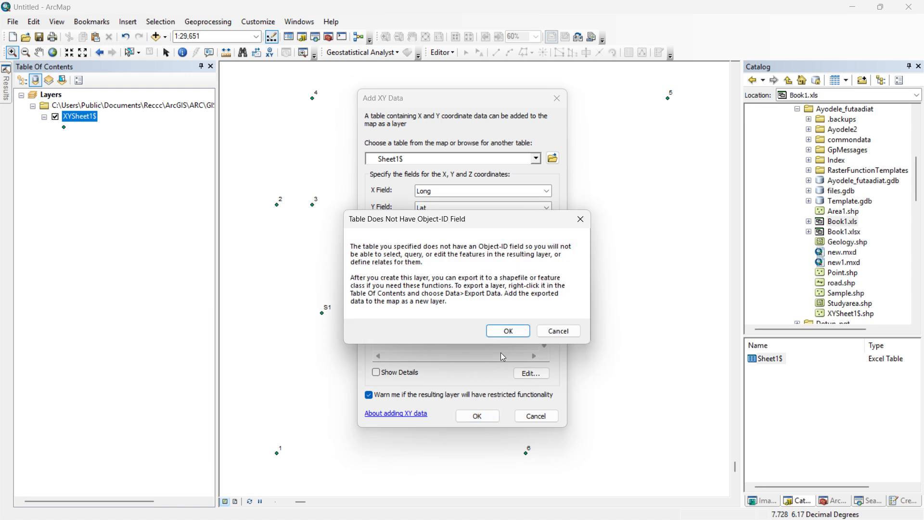
pyautogui.click(509, 332)
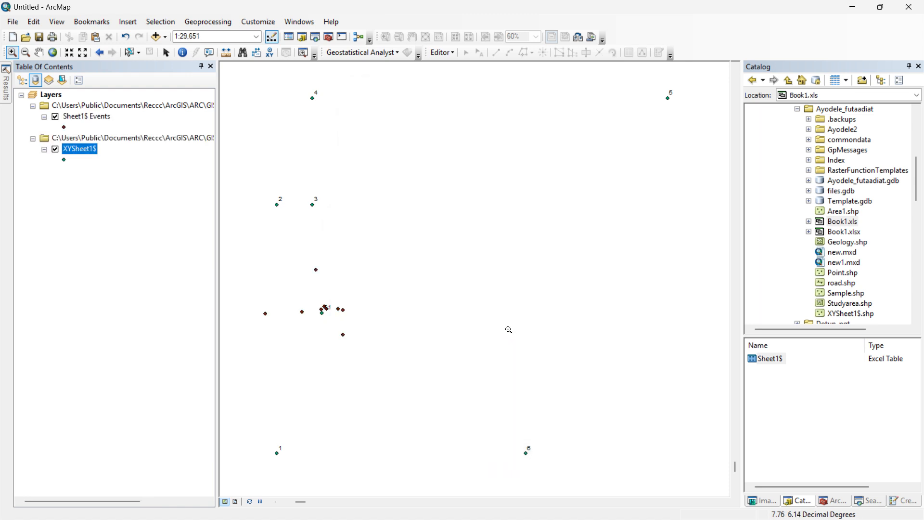
pyautogui.click(56, 117)
pyautogui.click(55, 117)
pyautogui.rightClick(75, 116)
pyautogui.moveTo(162, 321)
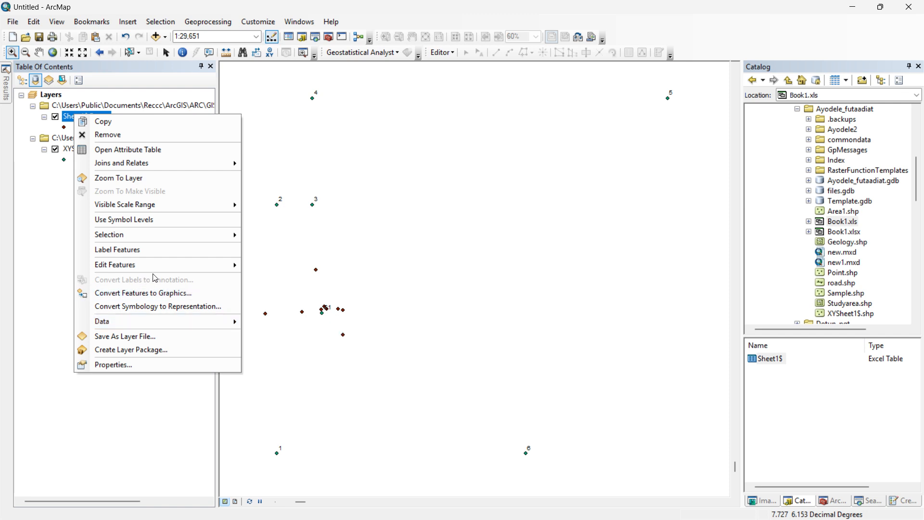
pyautogui.click(144, 251)
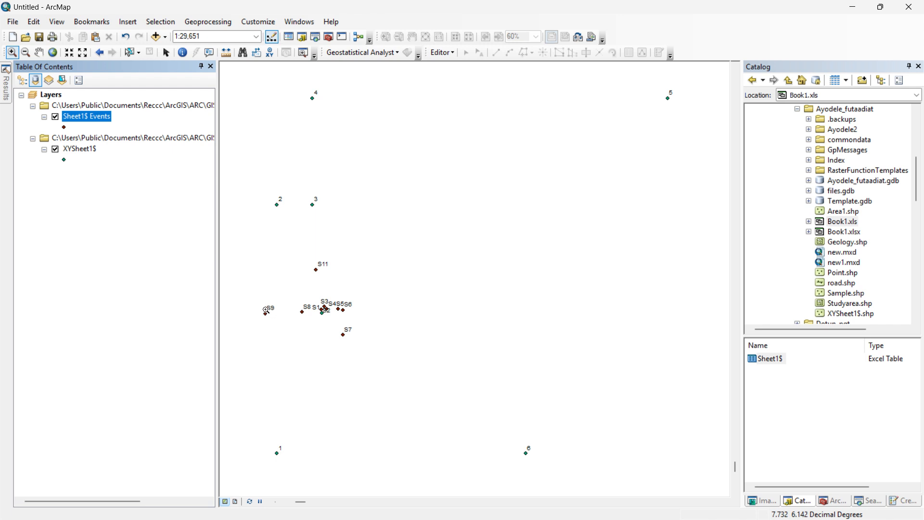
pyautogui.scroll(-3, 259, 309)
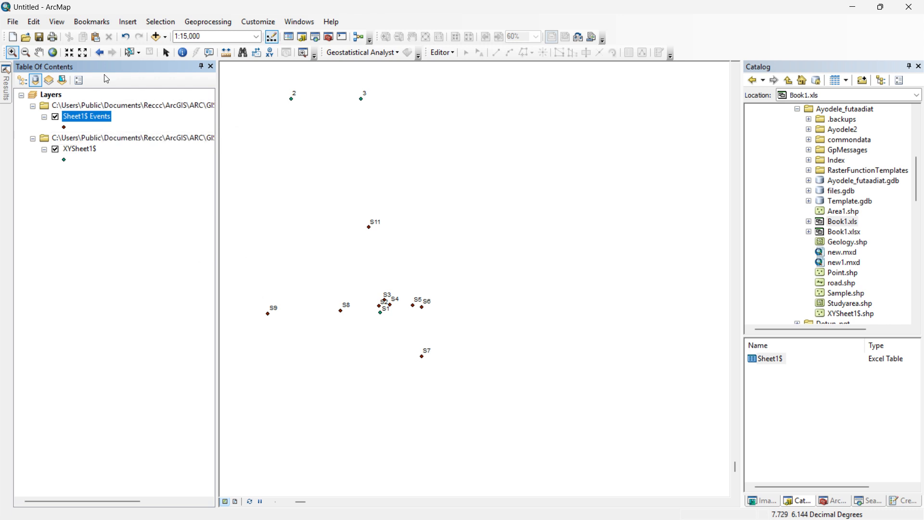
pyautogui.click(11, 23)
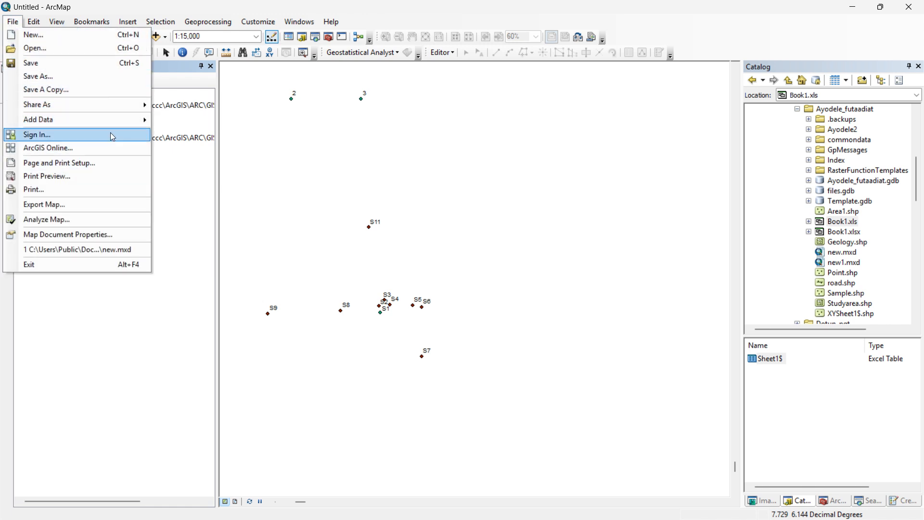
pyautogui.moveTo(127, 120)
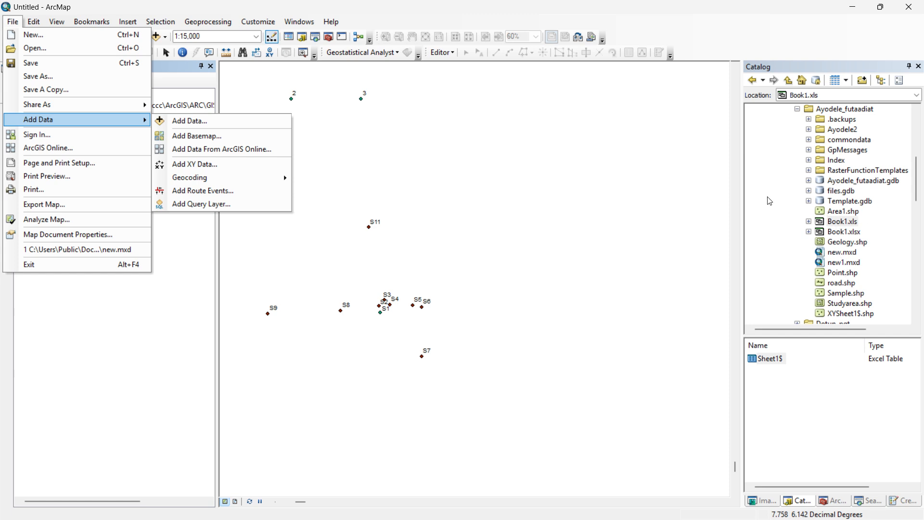
pyautogui.click(196, 386)
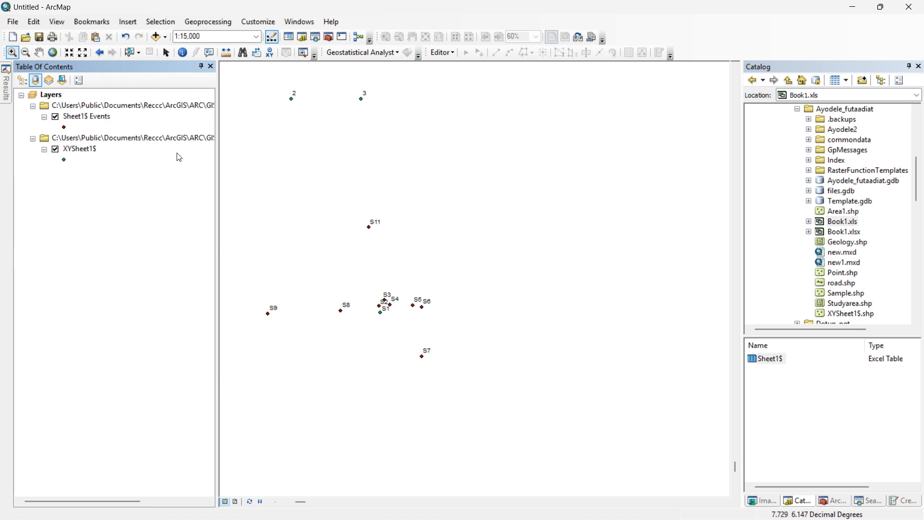
# - Start exporting the data of the Sheet1$ Events layer and choose the project folder containing Book1.xls as the output location
pyautogui.rightClick(92, 117)
pyautogui.moveTo(239, 326)
pyautogui.click(299, 340)
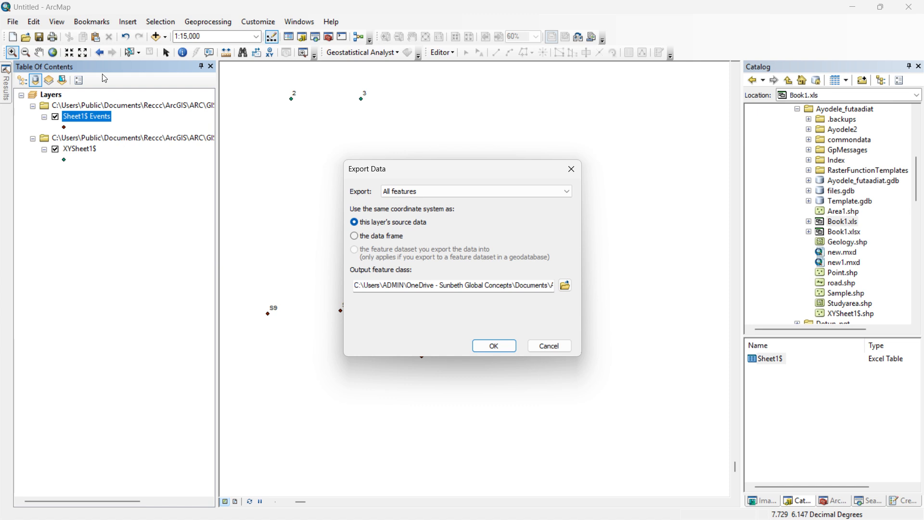
pyautogui.moveTo(532, 288); pyautogui.dragTo(605, 287)
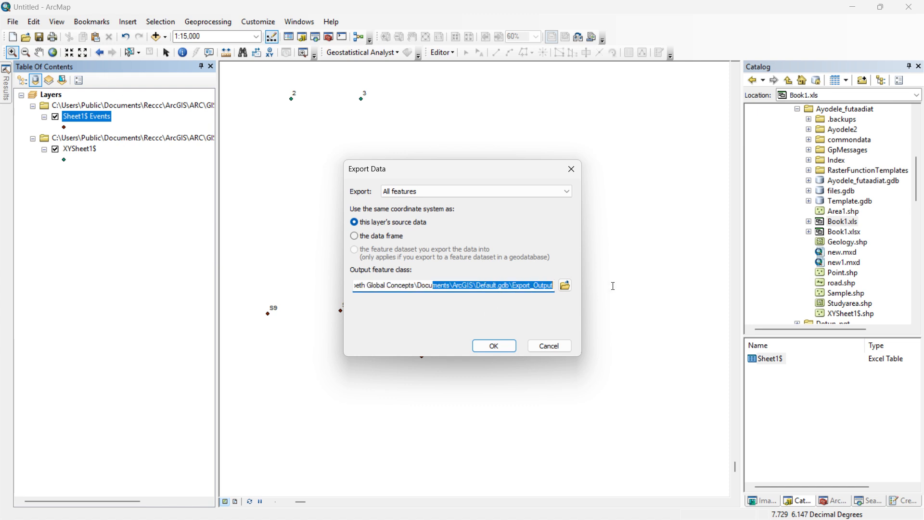
pyautogui.click(509, 287)
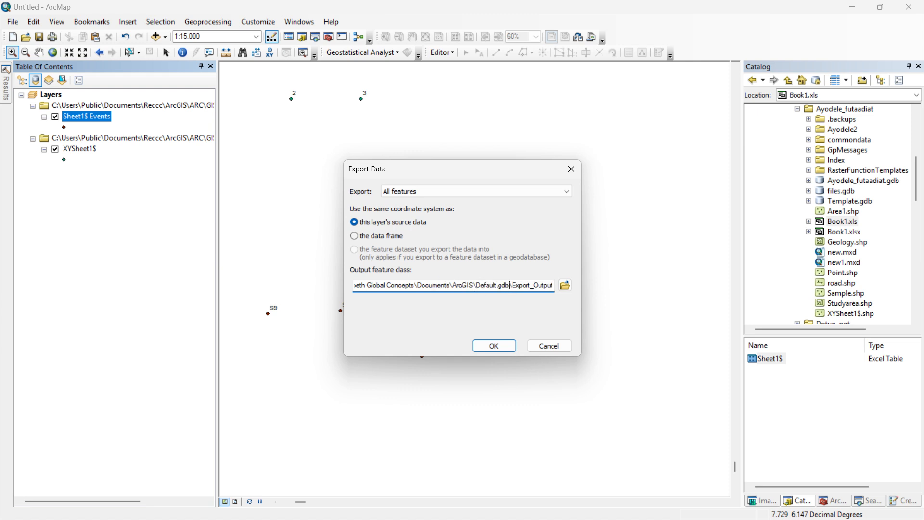
pyautogui.click(566, 286)
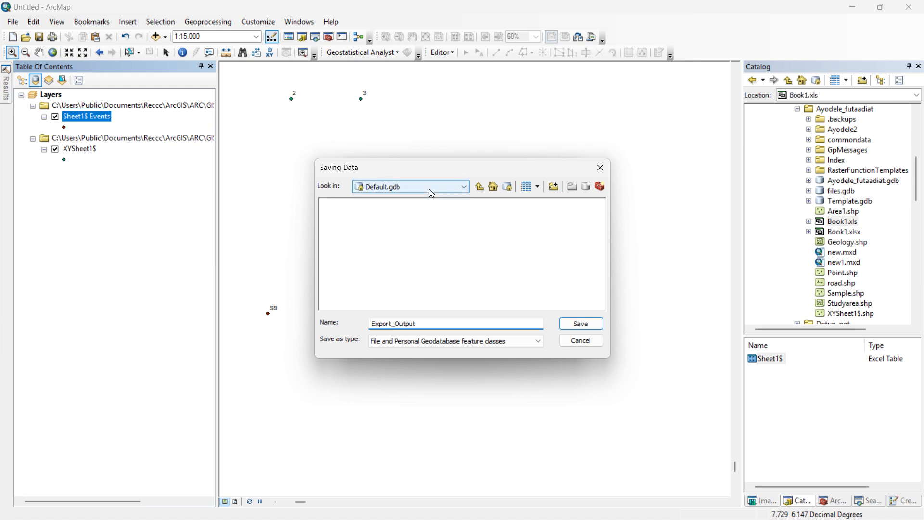
pyautogui.click(431, 193)
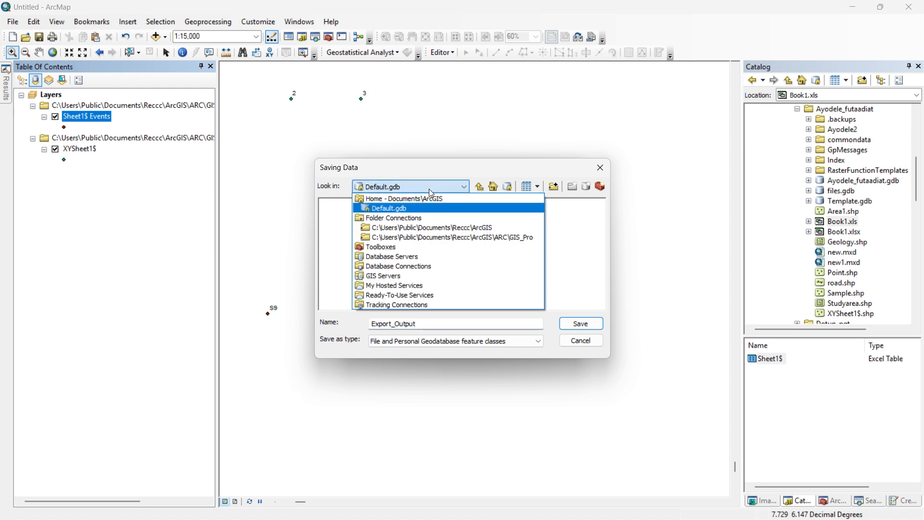
pyautogui.click(433, 238)
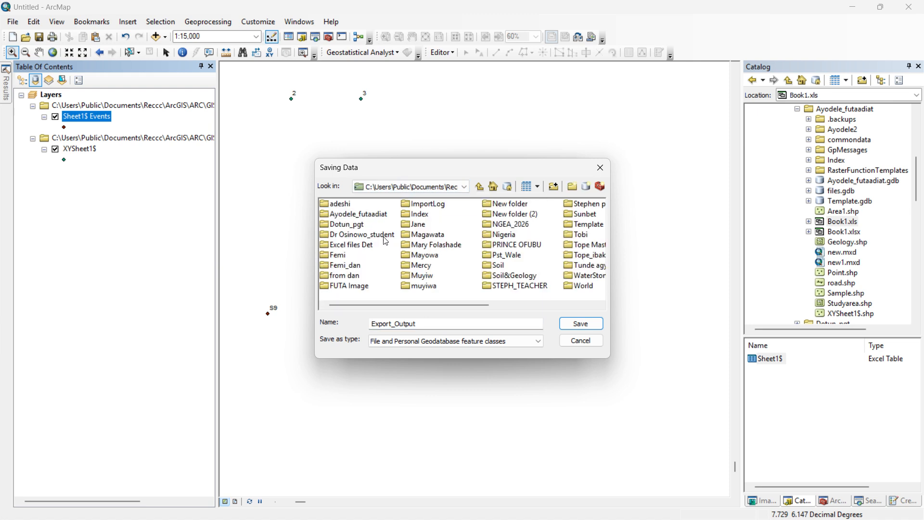
pyautogui.doubleClick(351, 215)
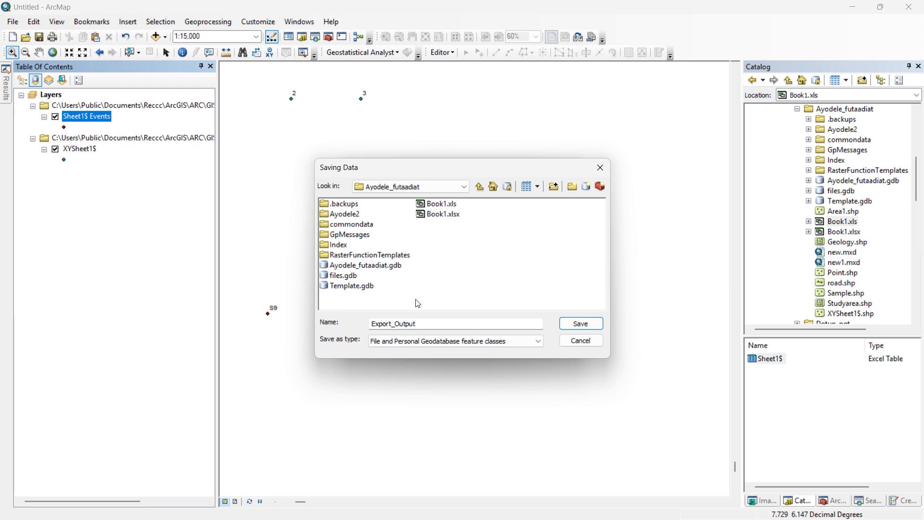
# - Export all features as the shapefile Export_Output.shp and add the exported data to the map as a layer
pyautogui.click(432, 323)
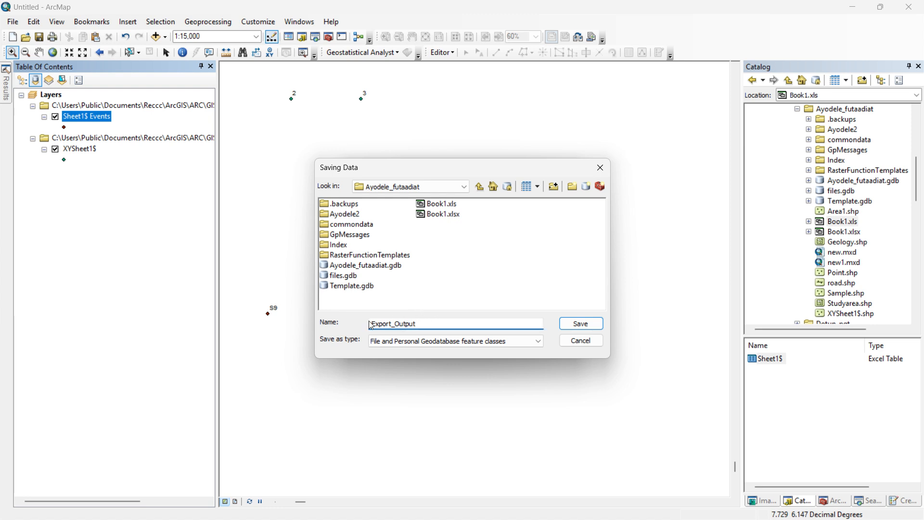
pyautogui.click(425, 342)
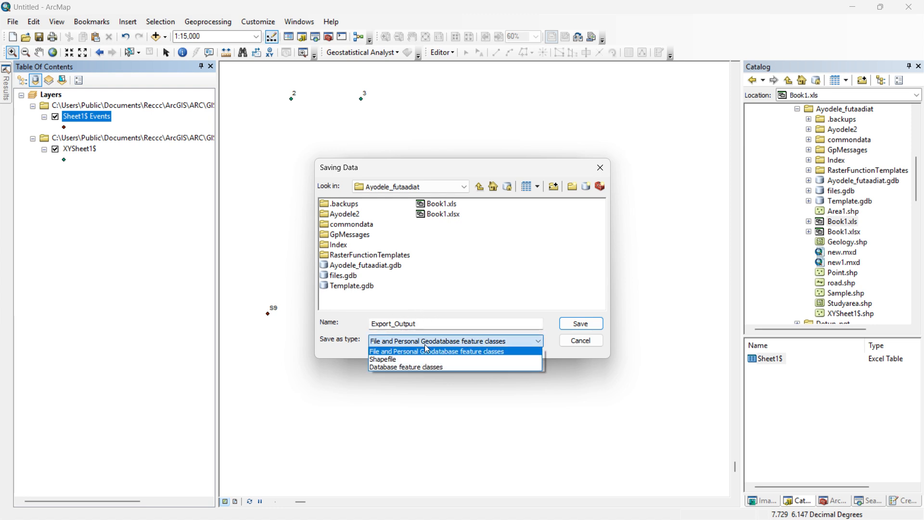
pyautogui.click(402, 359)
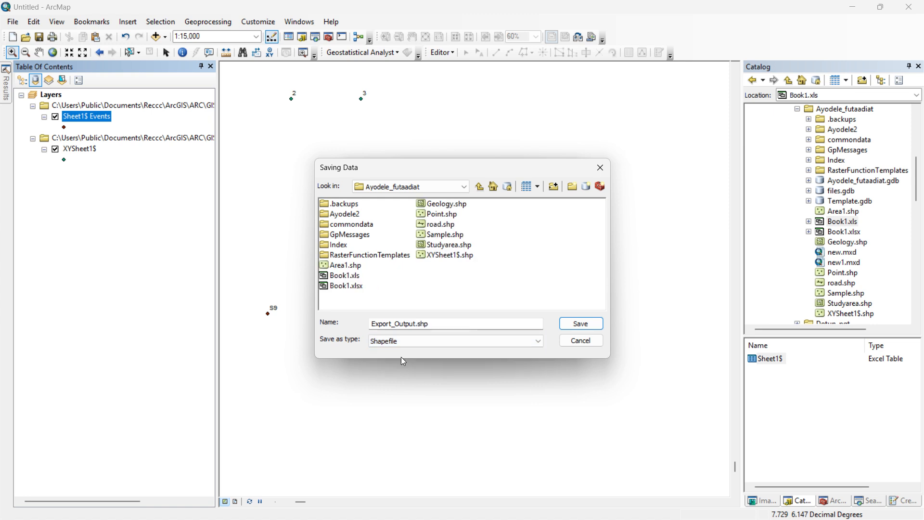
pyautogui.click(579, 327)
pyautogui.click(578, 327)
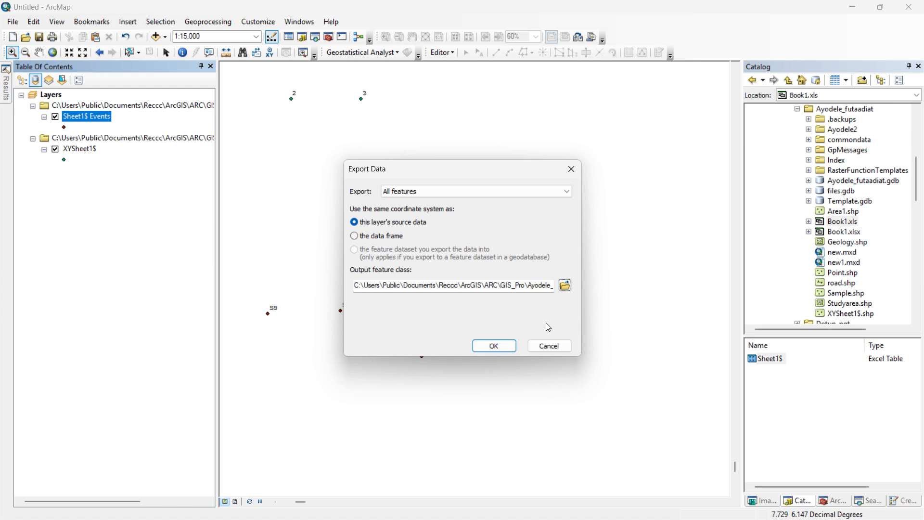
pyautogui.click(483, 347)
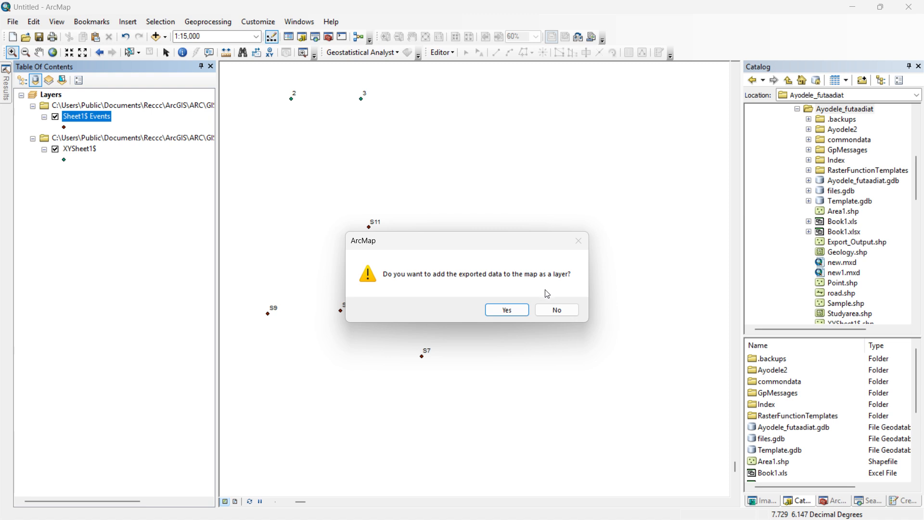
pyautogui.click(519, 311)
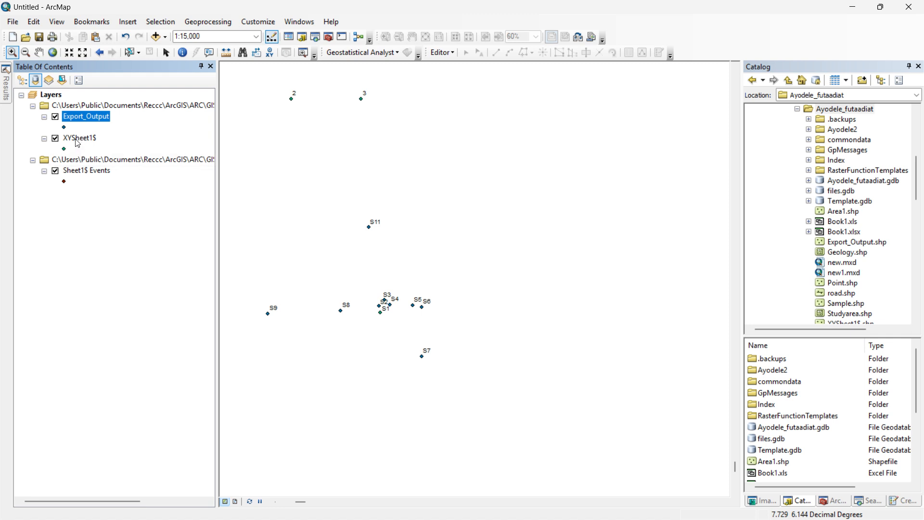
# - Hide the Sheet1$ Events layer and inspect the points of the remaining layers at several map scales
pyautogui.click(55, 172)
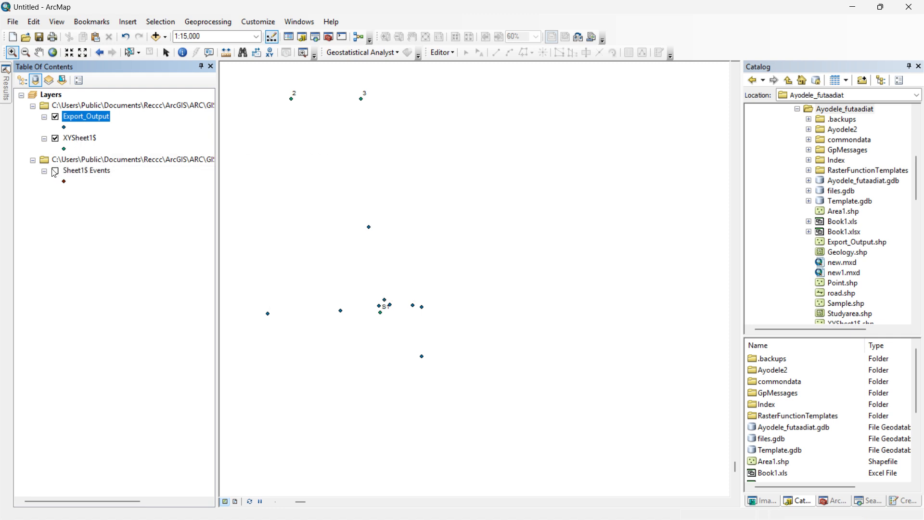
pyautogui.click(87, 173)
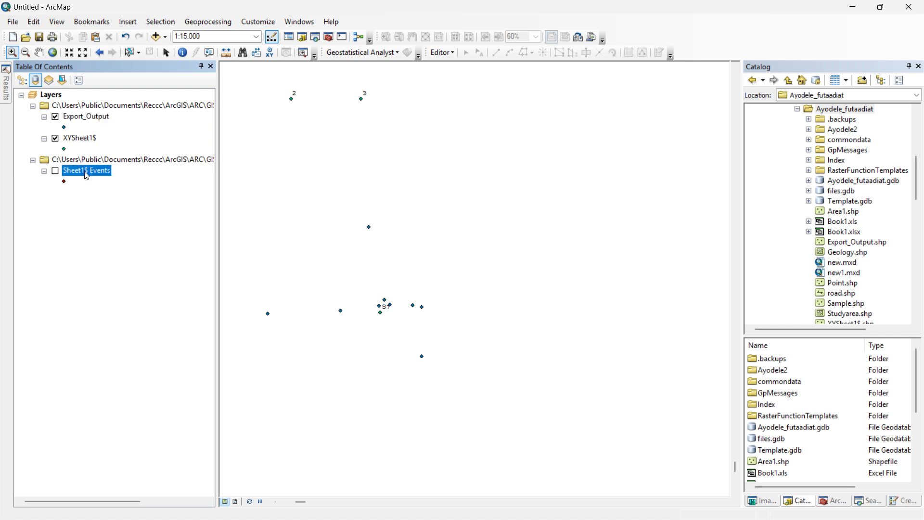
pyautogui.scroll(-1, 344, 256)
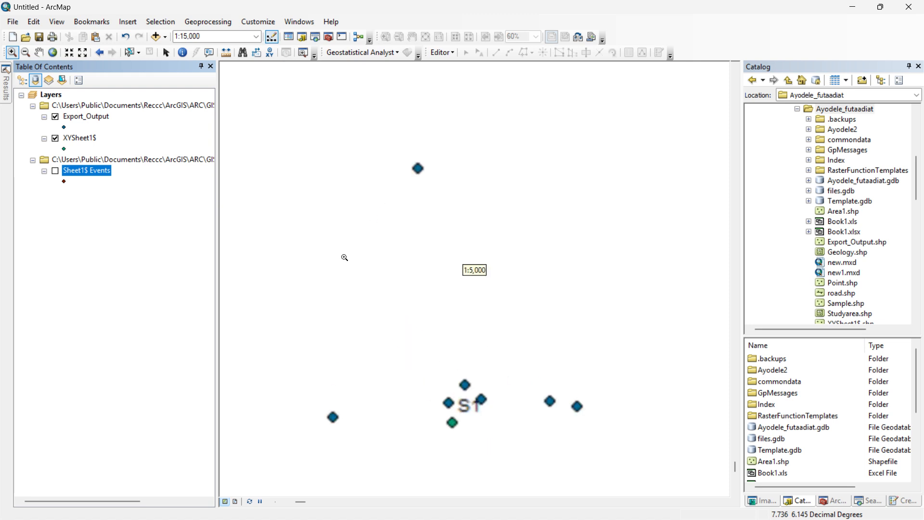
pyautogui.scroll(3, 345, 255)
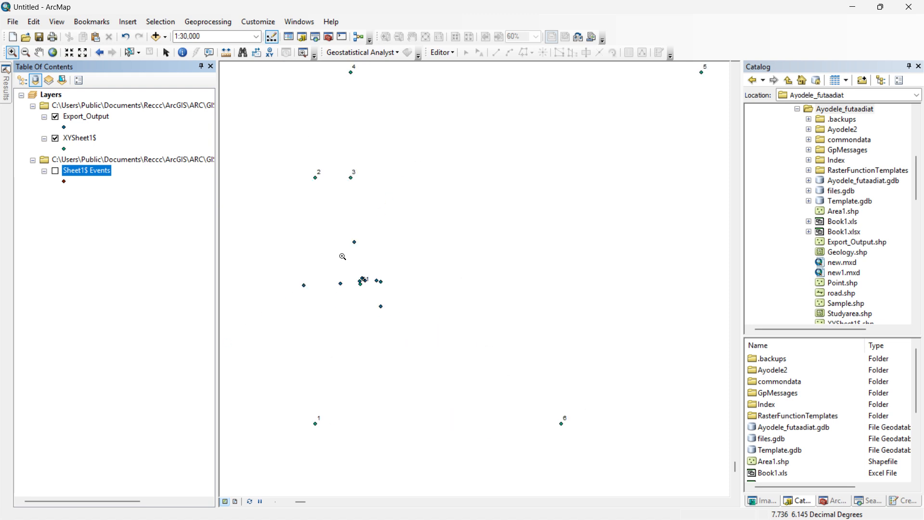
pyautogui.scroll(4, 351, 254)
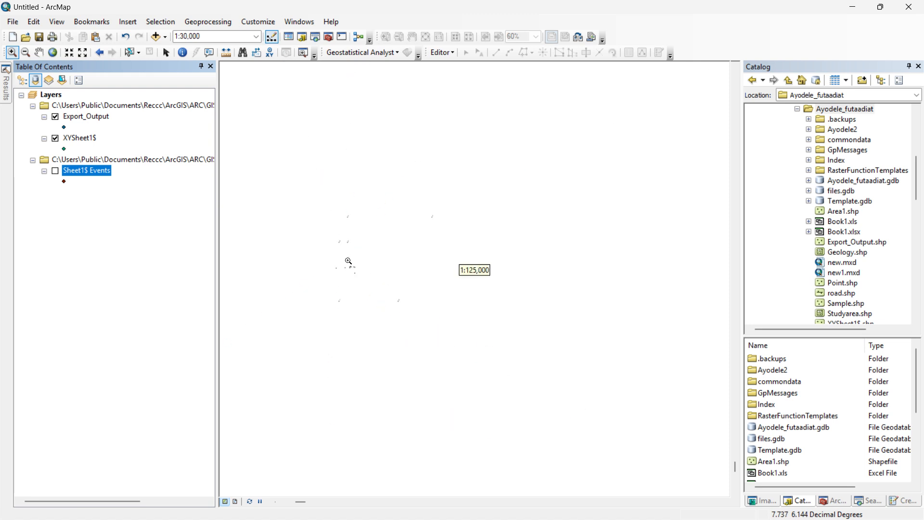
pyautogui.scroll(-2, 337, 244)
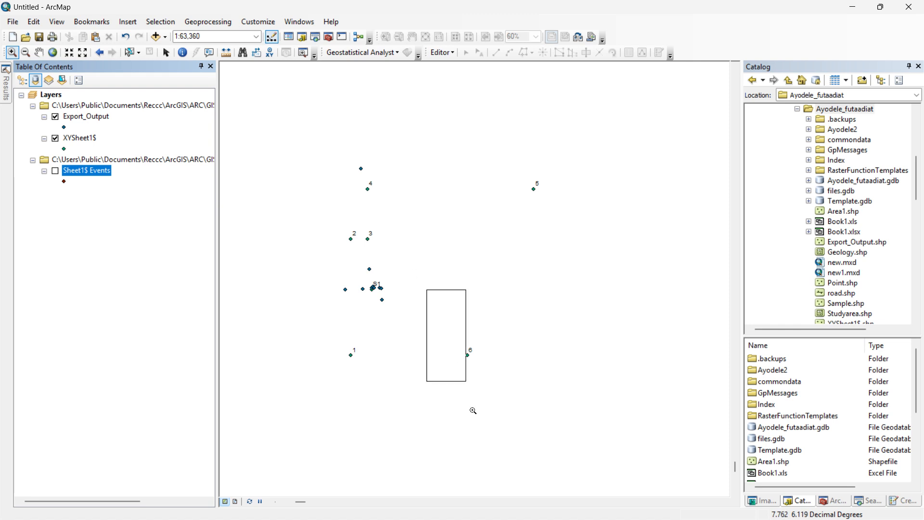
pyautogui.scroll(-2, 464, 410)
pyautogui.scroll(-1, 444, 402)
pyautogui.scroll(3, 444, 392)
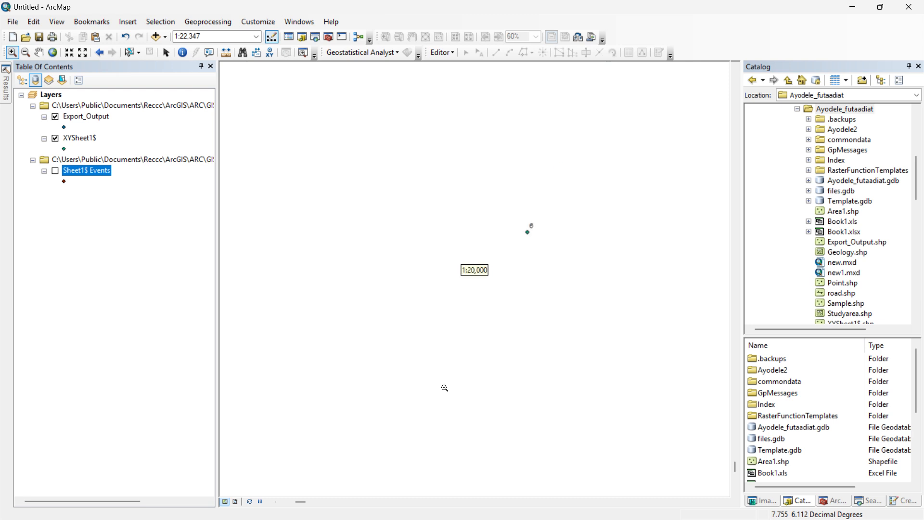
pyautogui.scroll(1, 500, 388)
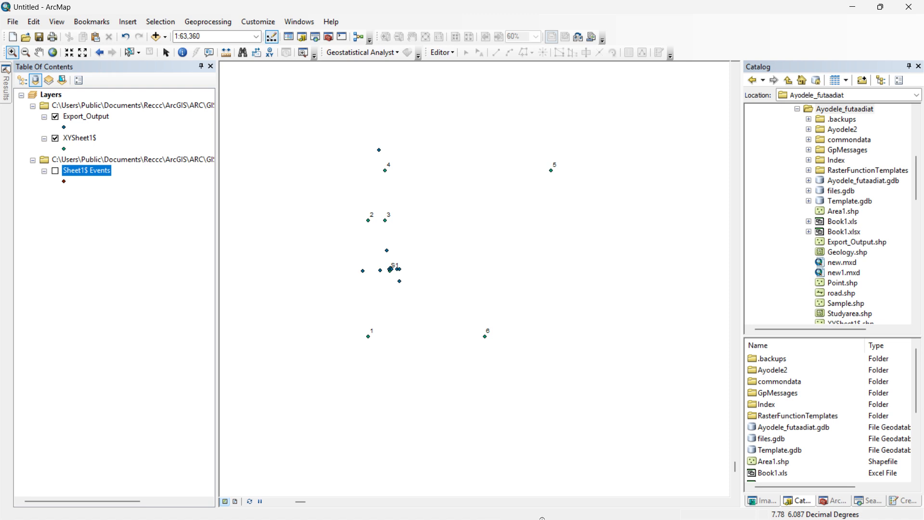
pyautogui.press('super')
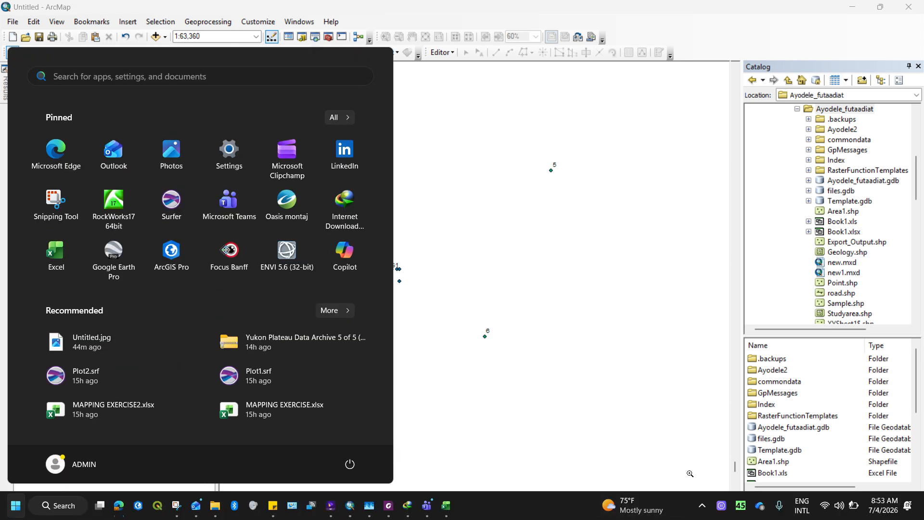
pyautogui.click(725, 508)
pyautogui.click(418, 259)
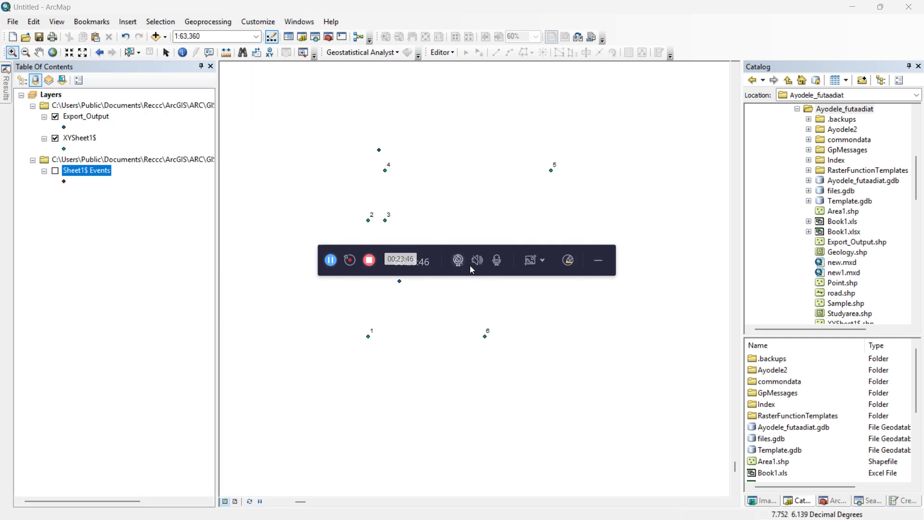